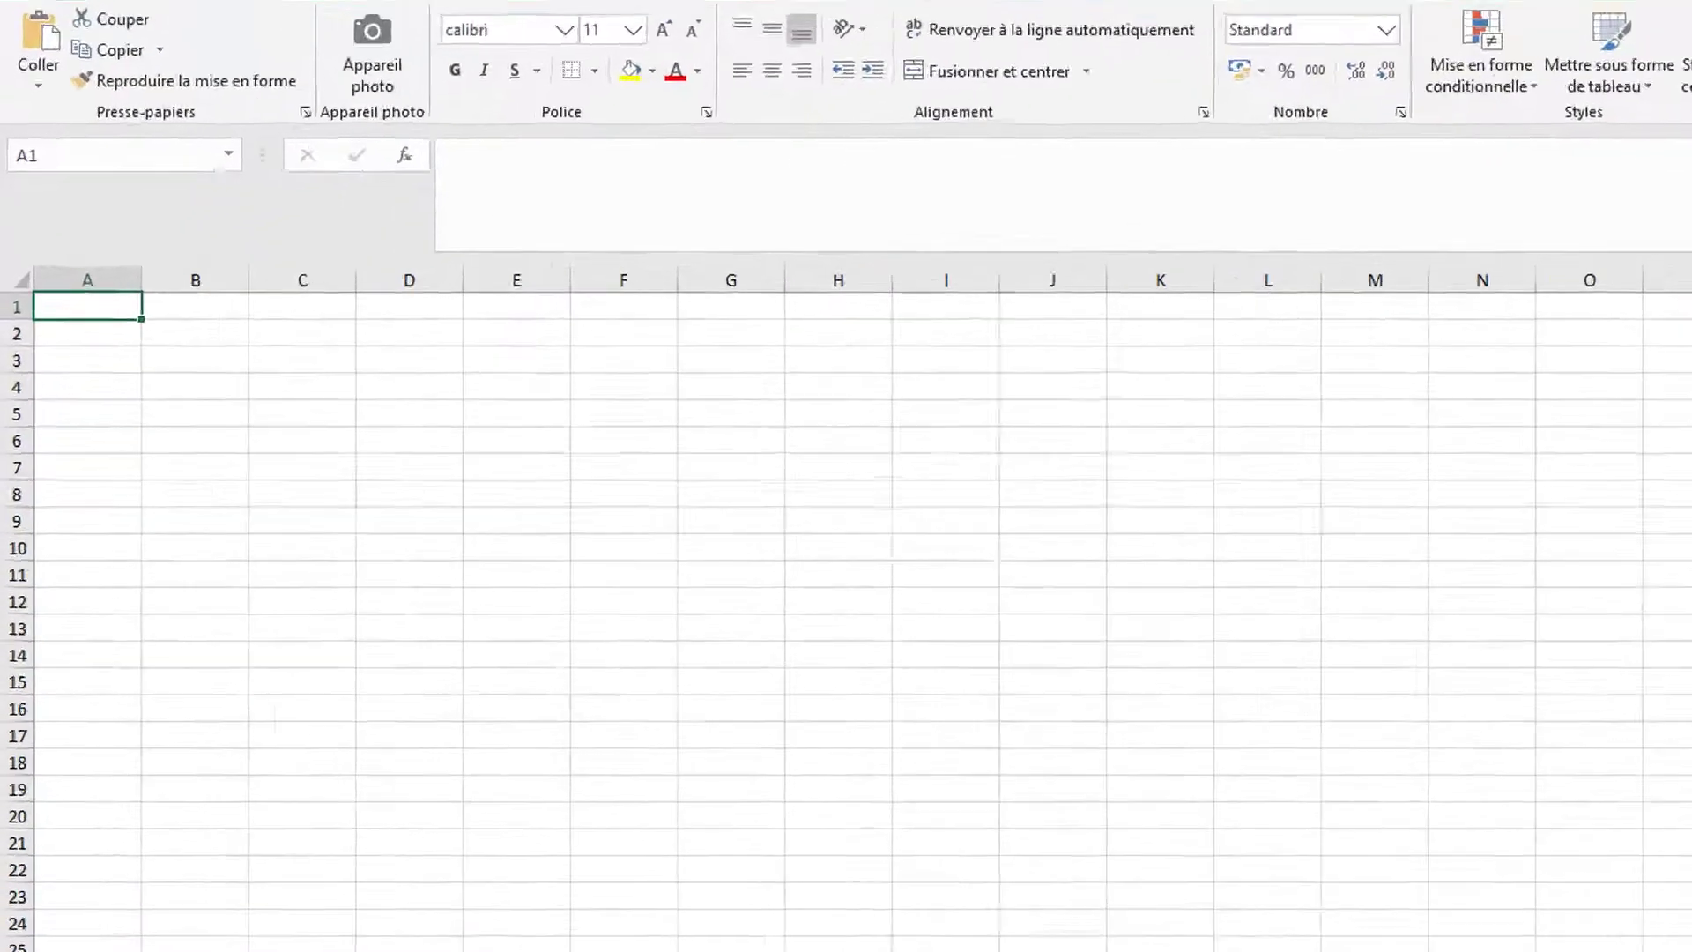
# Enter the date 1/1/20 in A1 and autofill it down to A10 as a daily series
pyautogui.write('1/1')
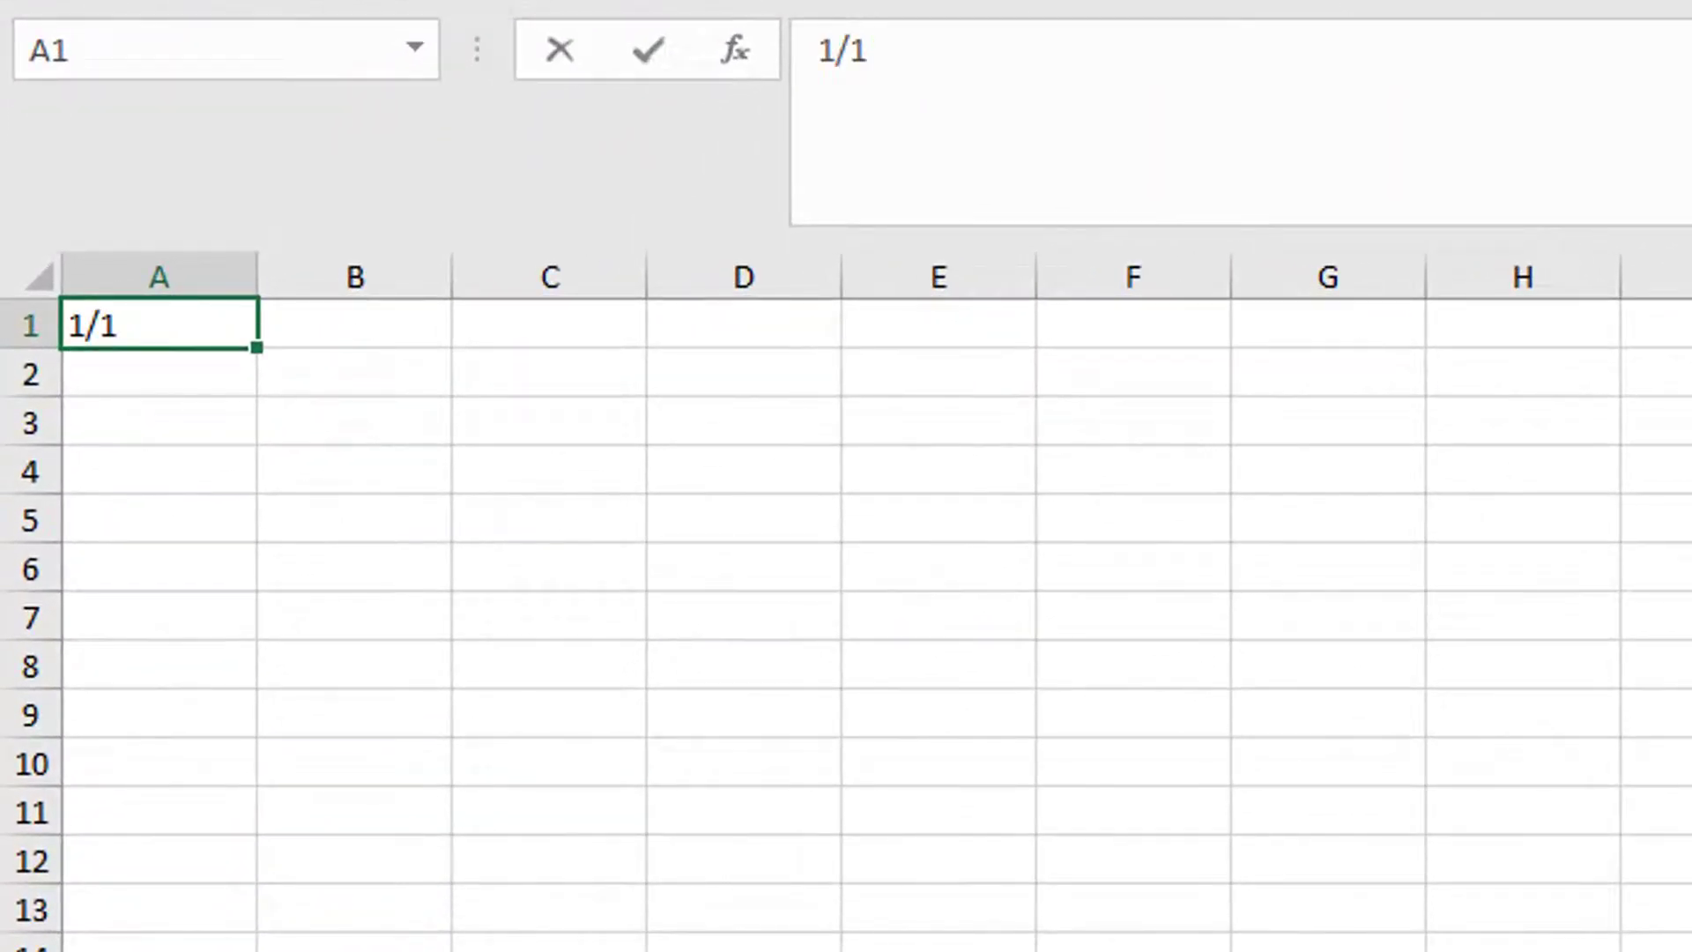
pyautogui.write('/20')
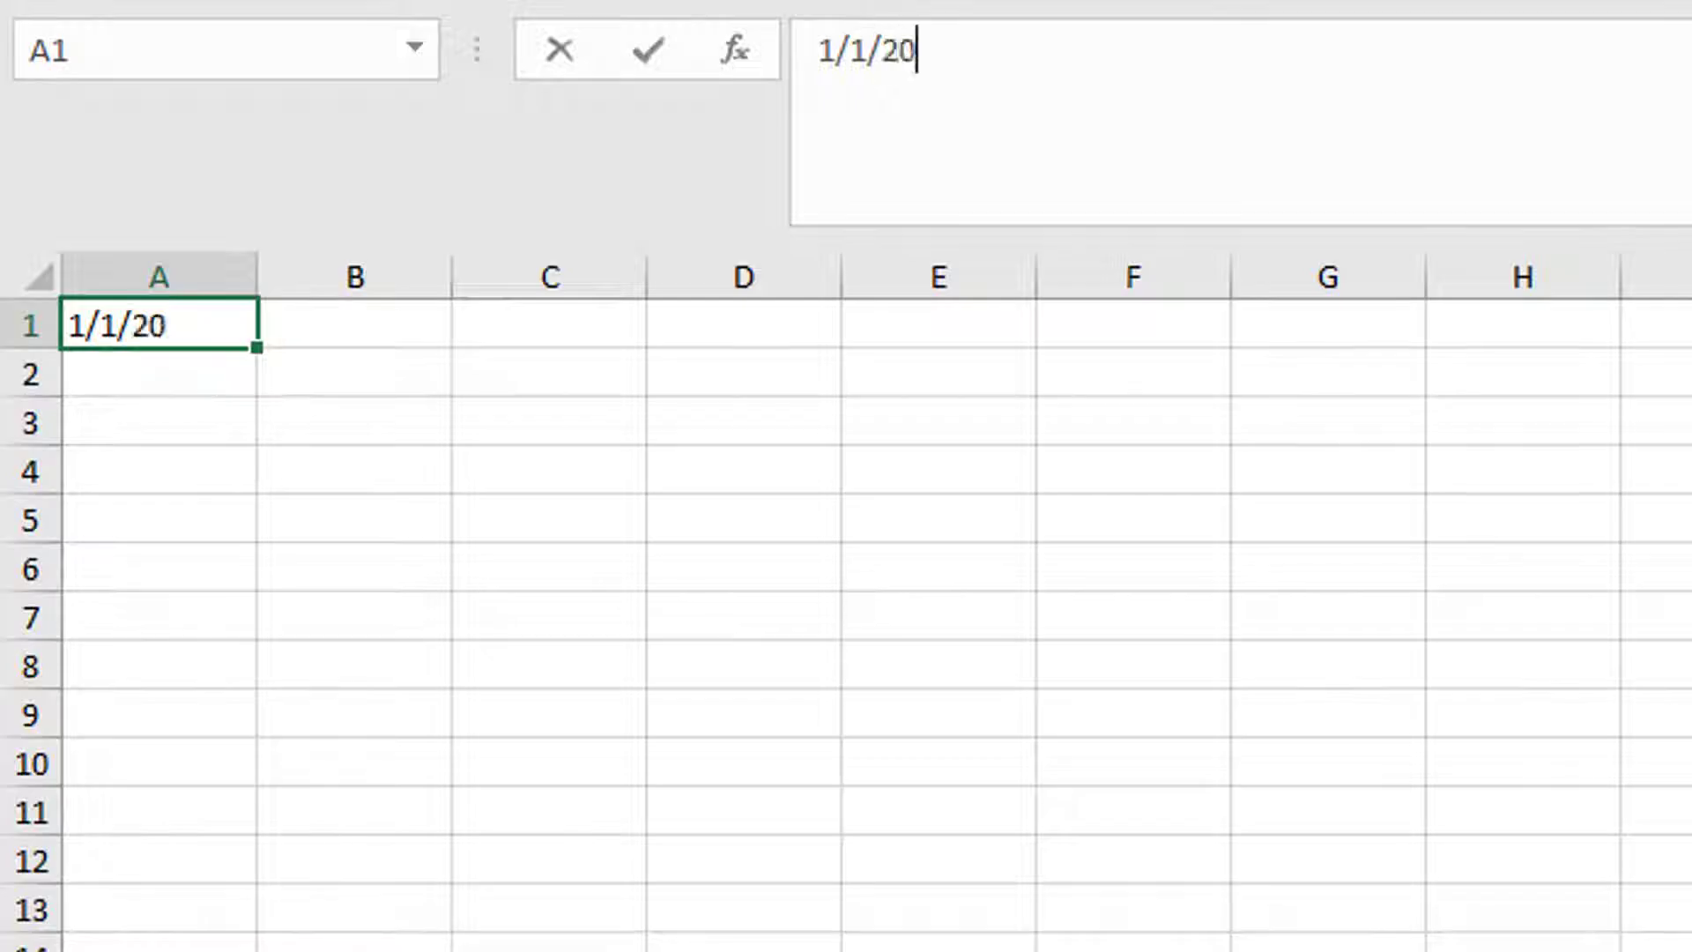
pyautogui.press('Return')
pyautogui.click(167, 320)
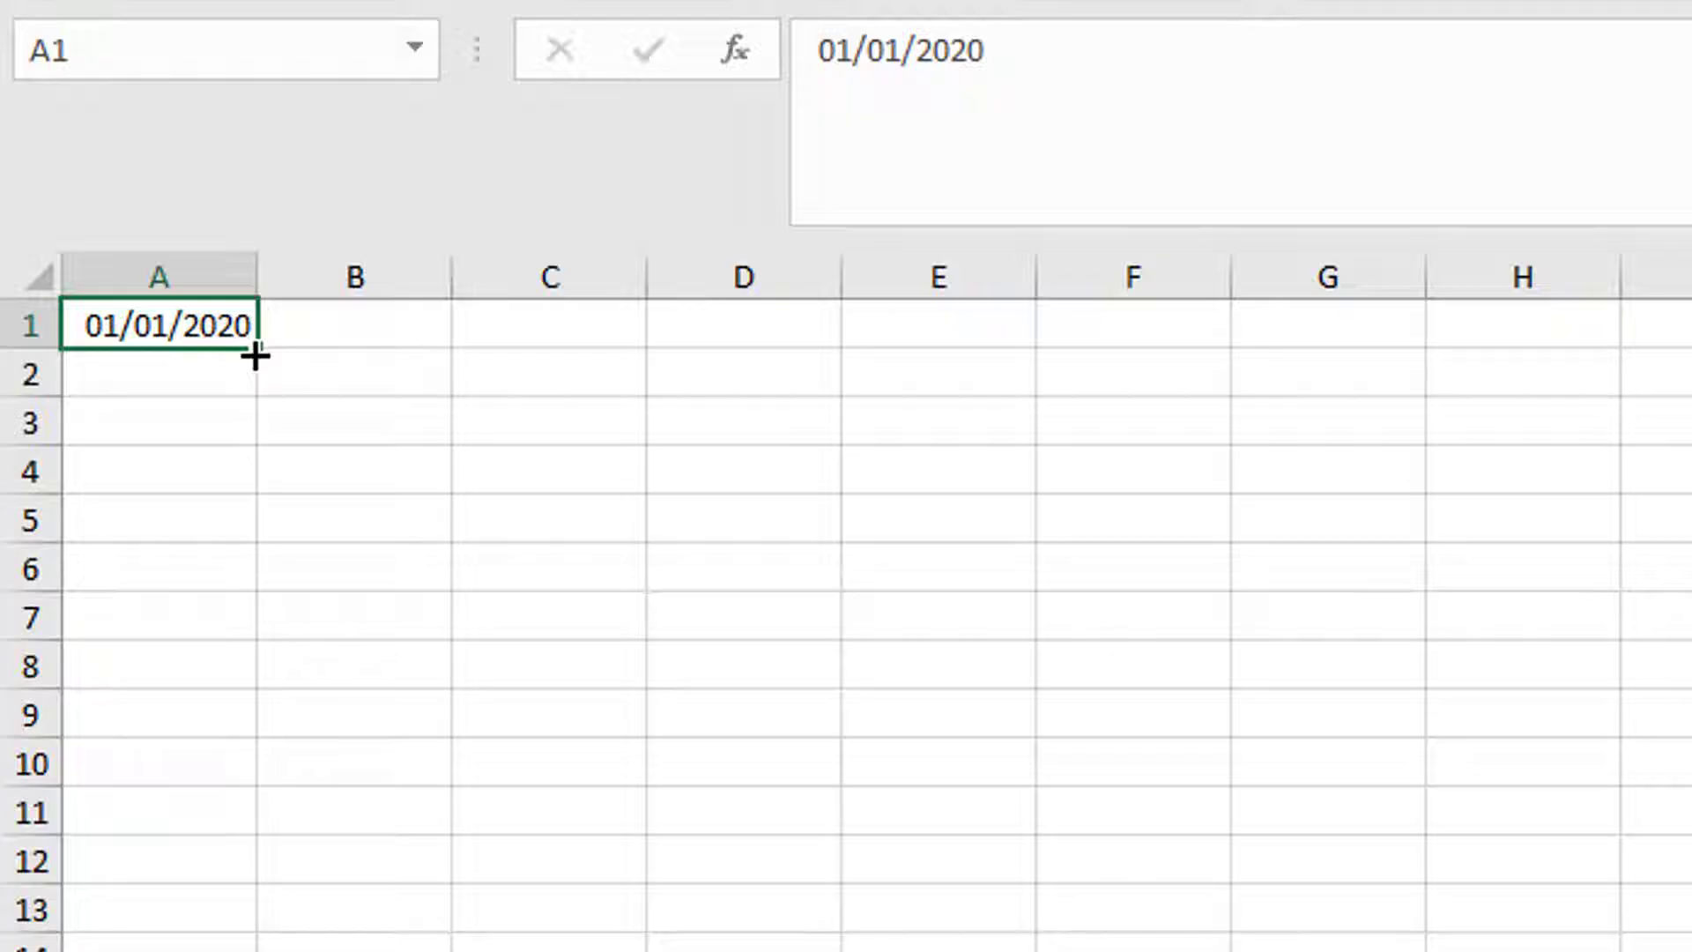
pyautogui.moveTo(254, 356); pyautogui.dragTo(237, 807)
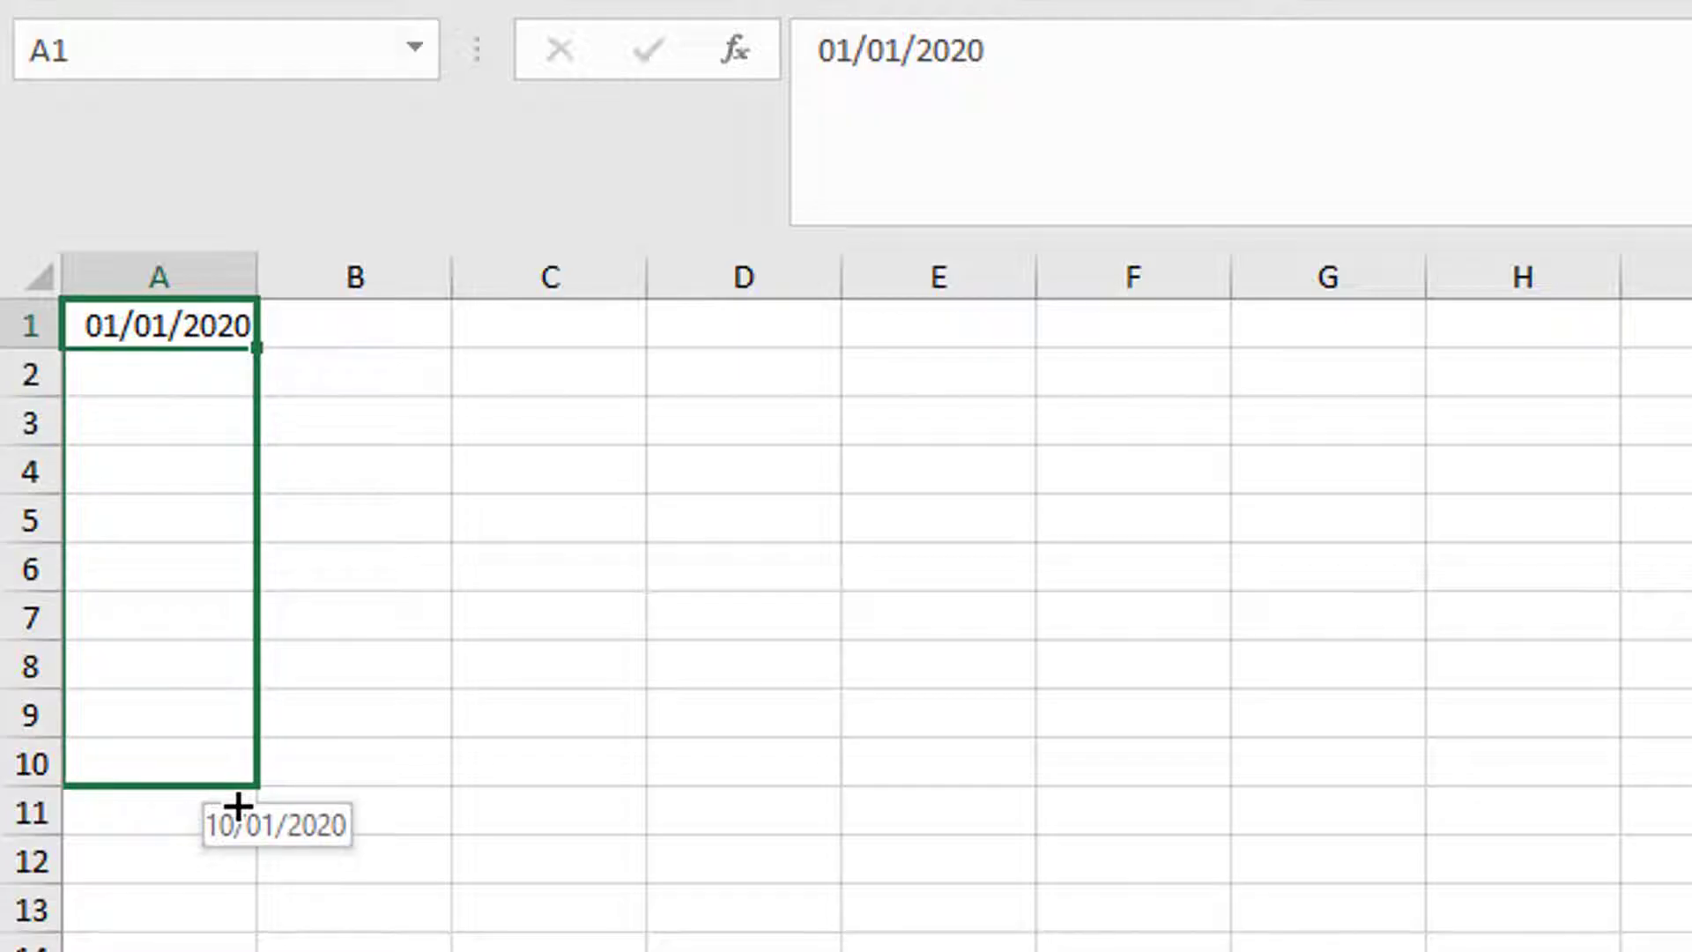
pyautogui.moveTo(237, 806); pyautogui.dragTo(237, 807)
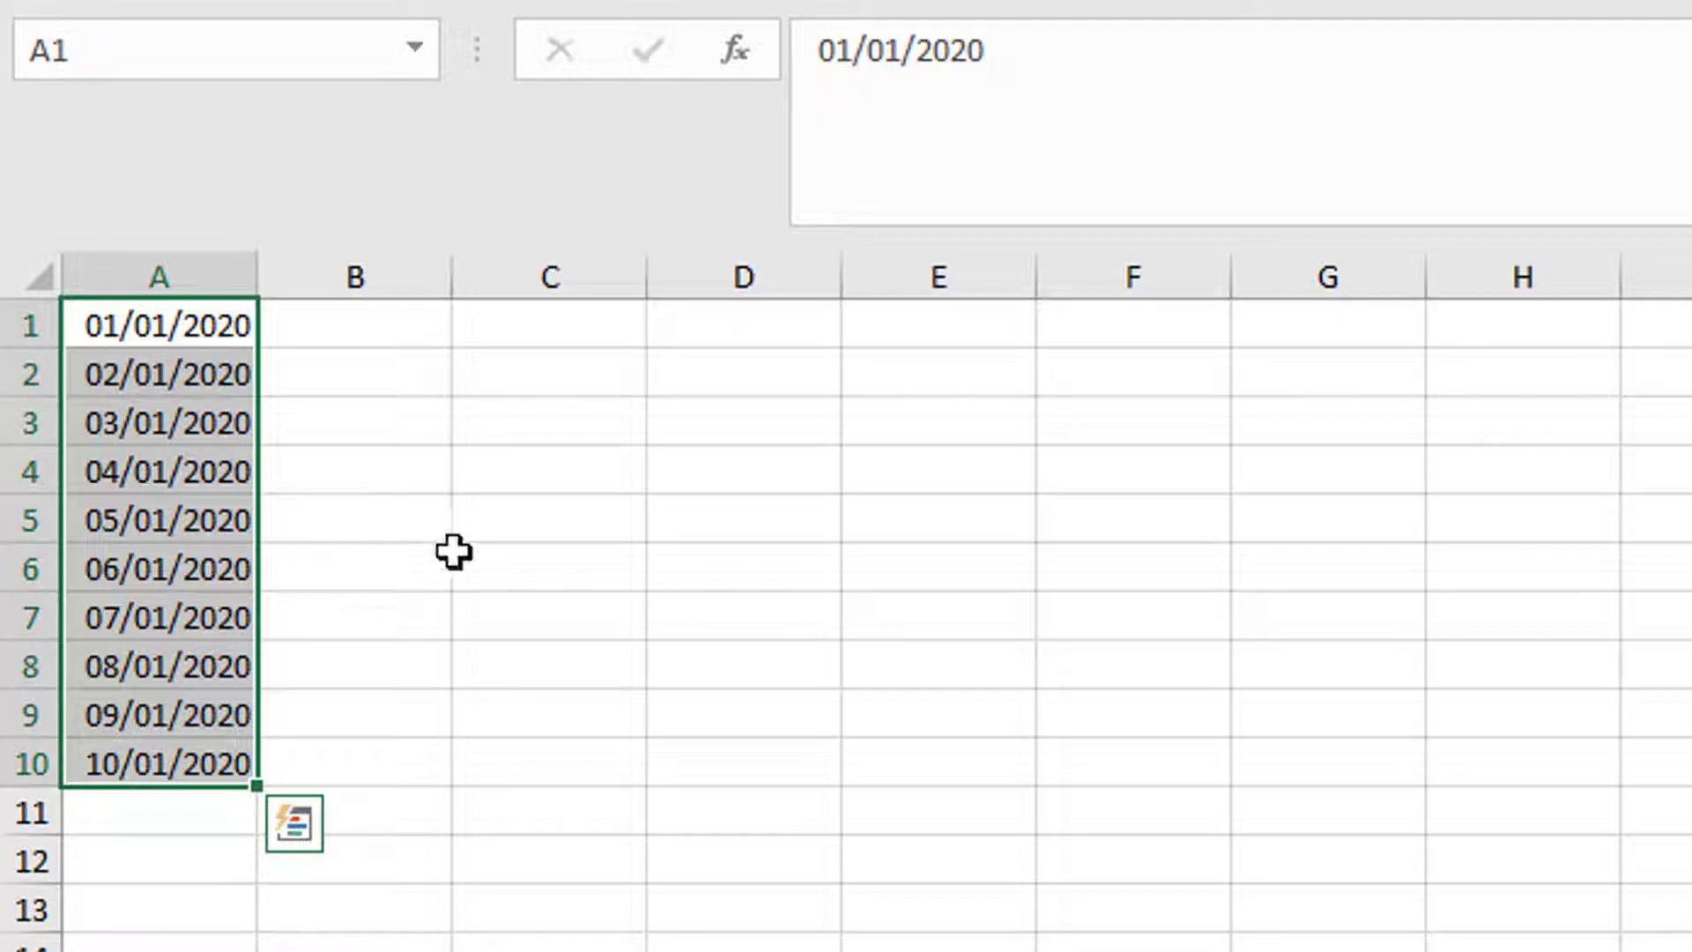
# Enter 1/1/20 in B1 and fill it down to B10, incrementing by weekdays only
pyautogui.click(400, 322)
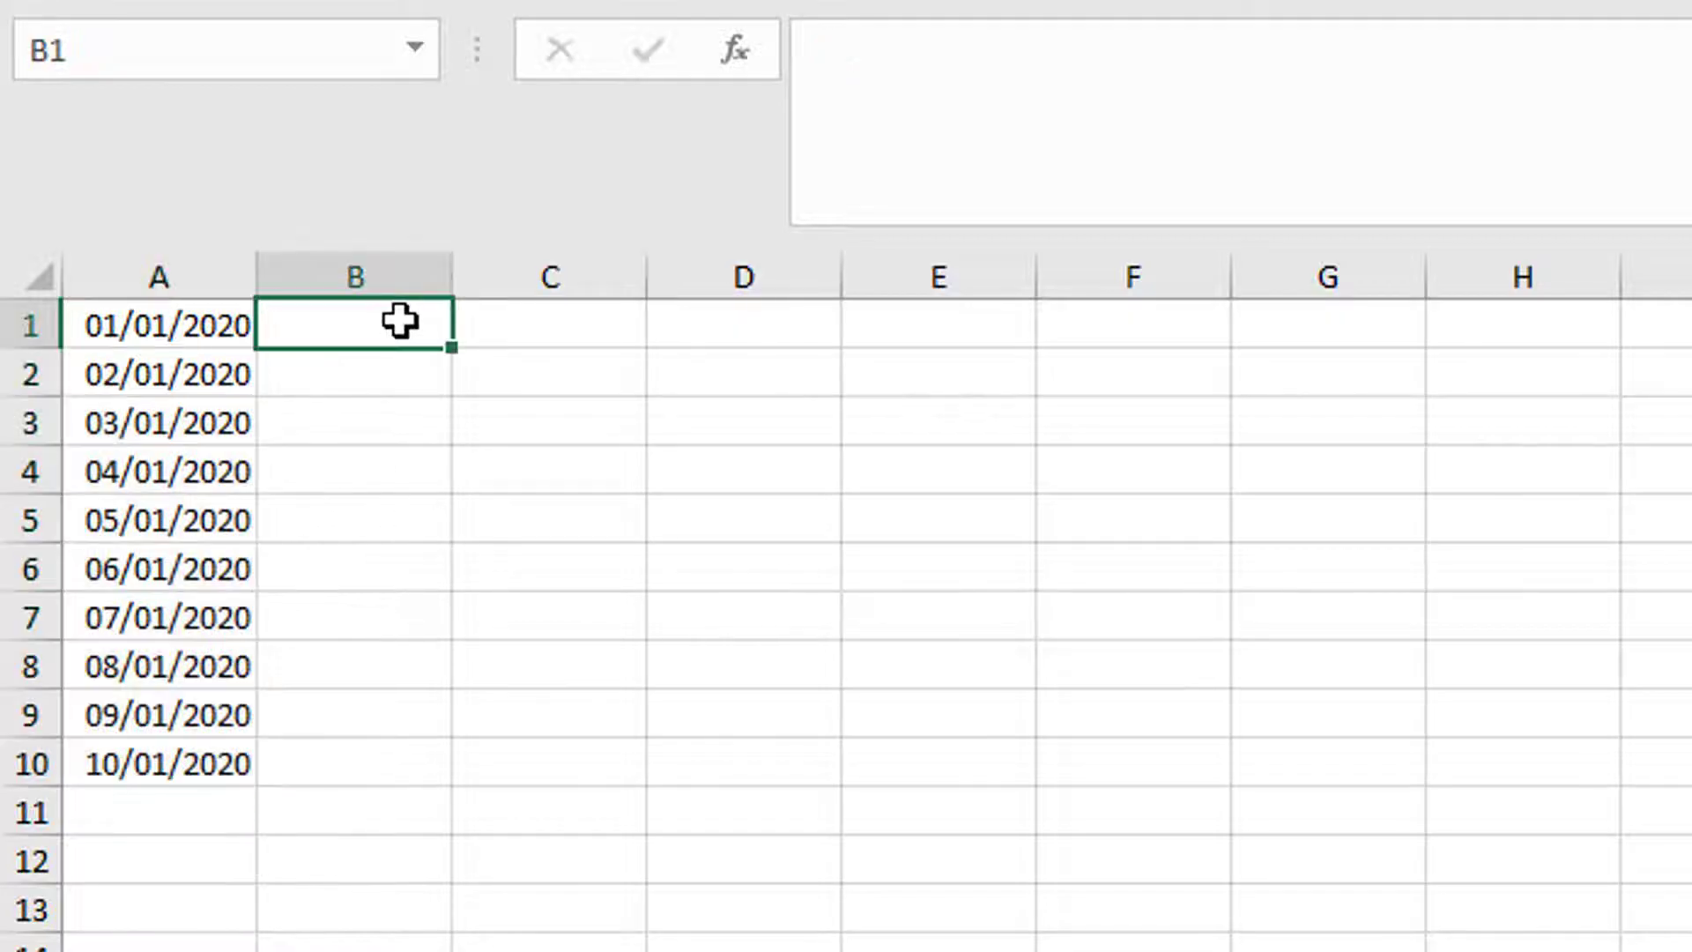
pyautogui.write('1/1/20')
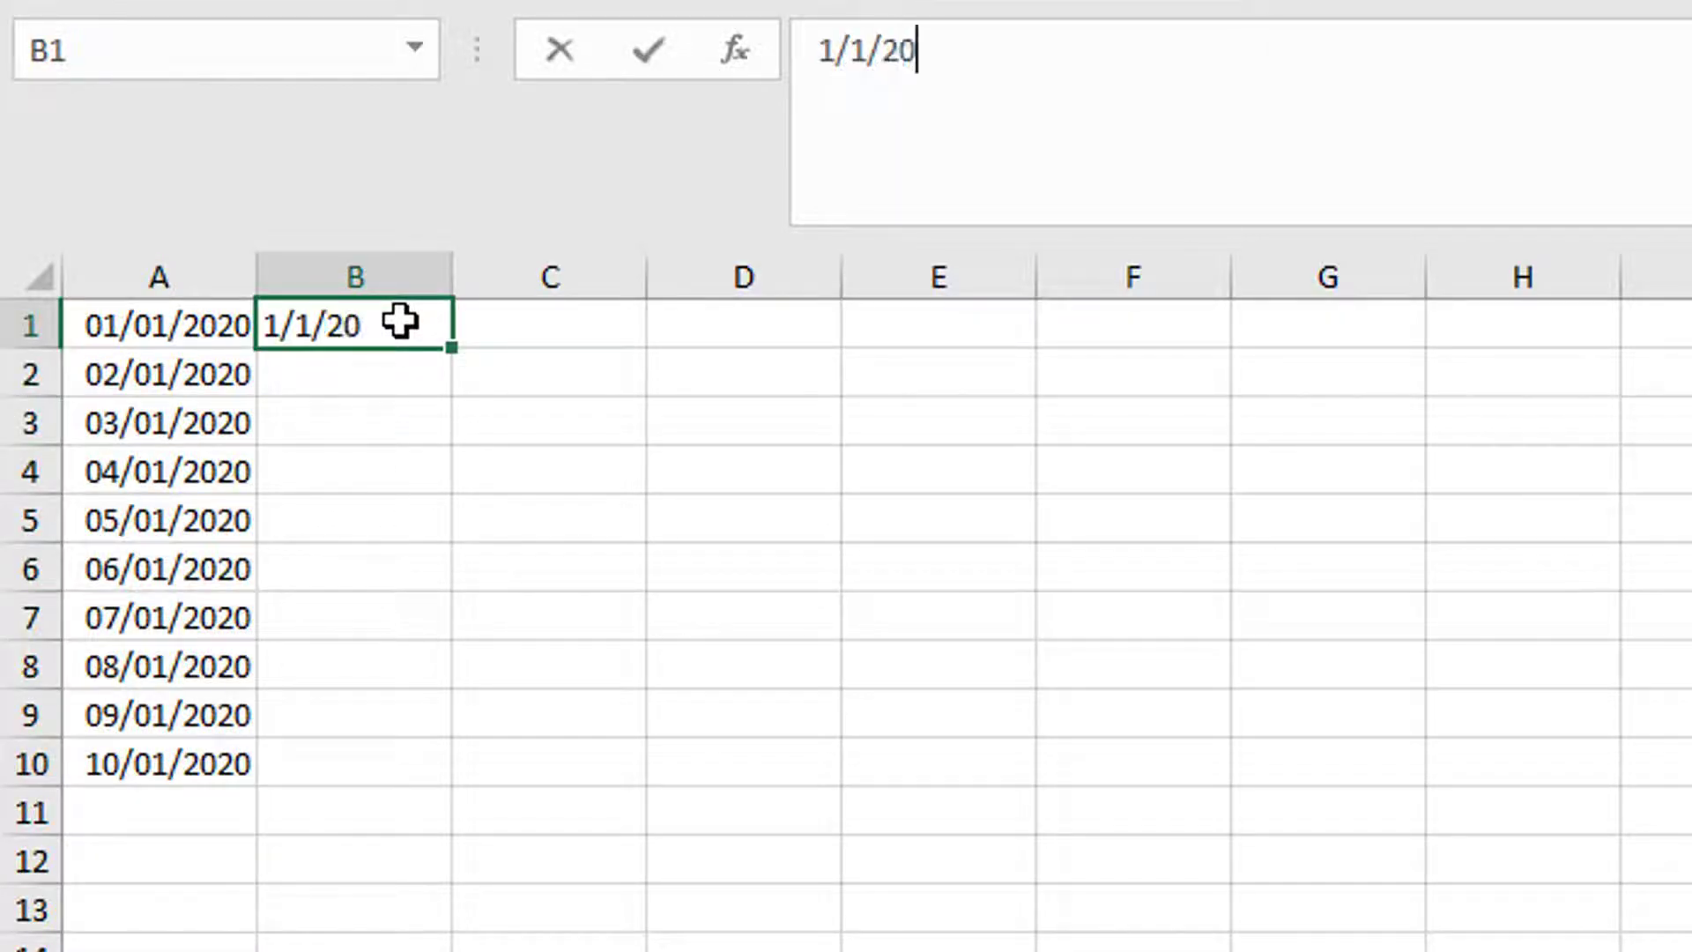
pyautogui.hotkey('ctrl', 'Return')
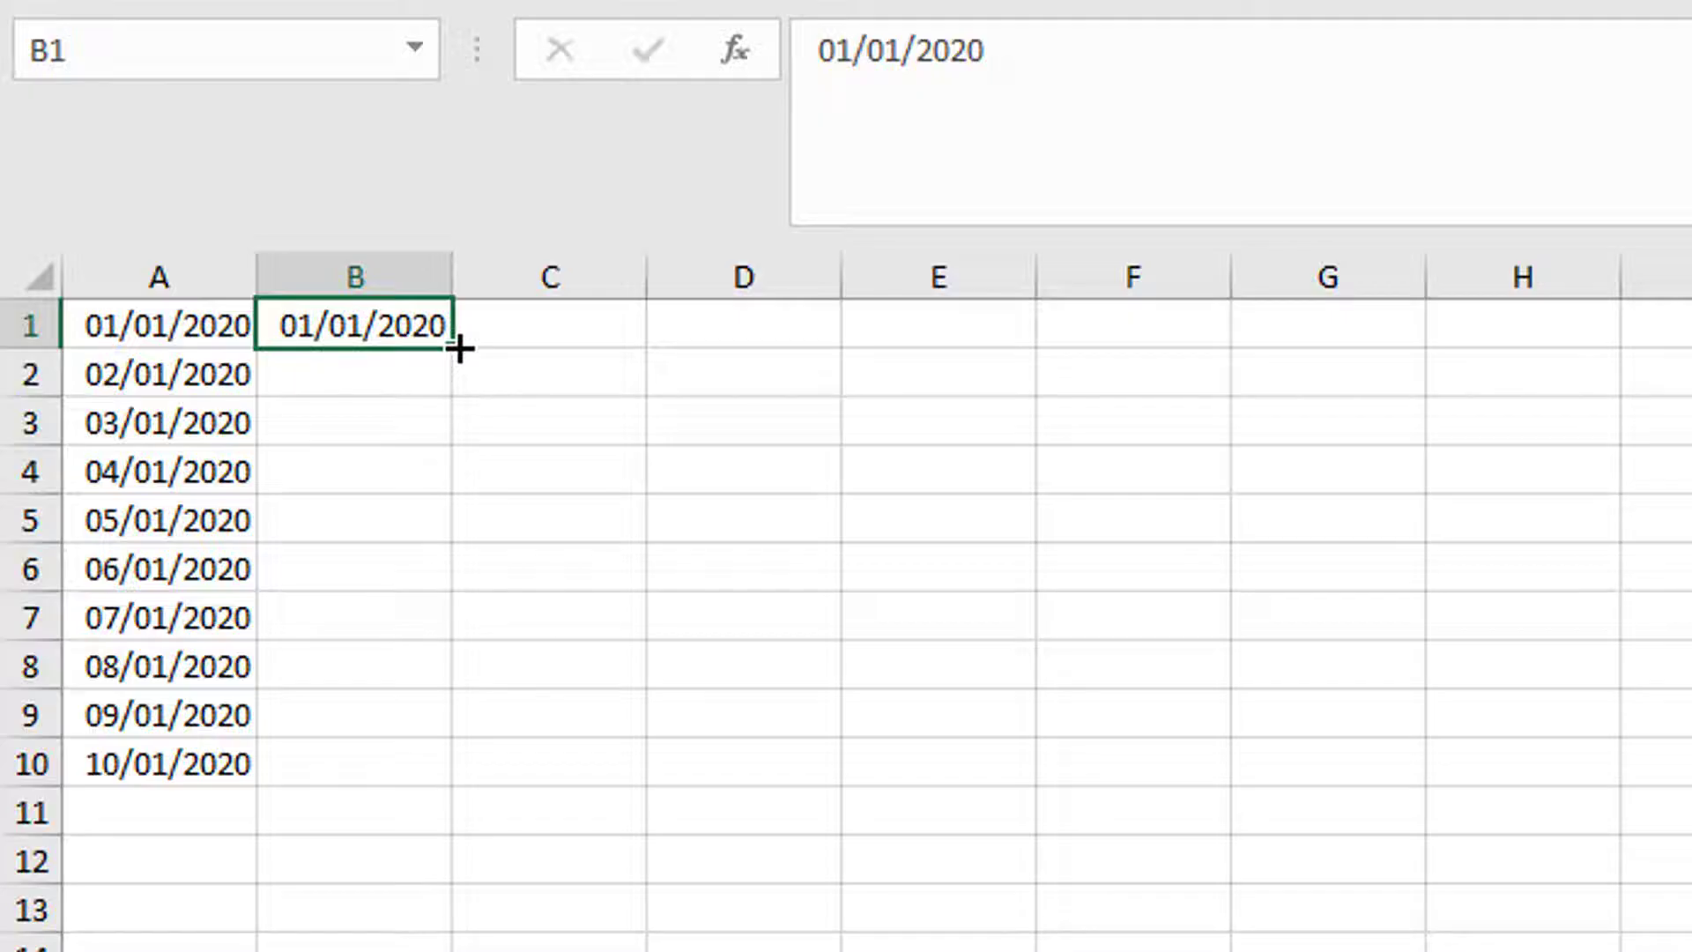
pyautogui.moveTo(459, 350); pyautogui.dragTo(421, 776)
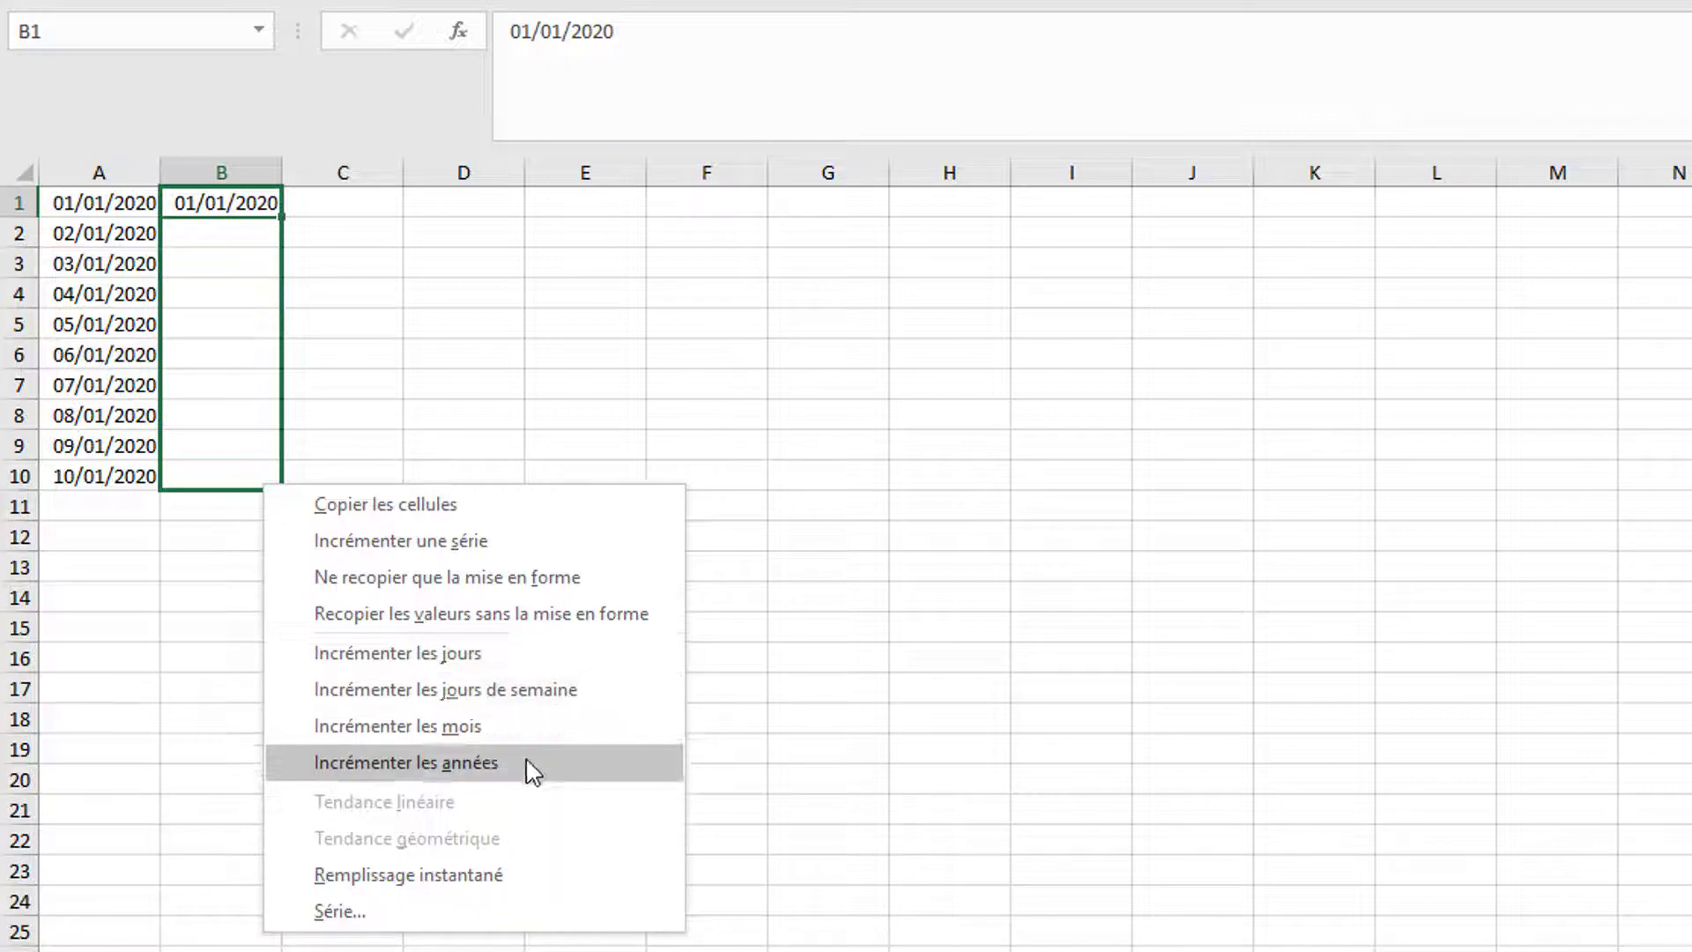
pyautogui.click(571, 701)
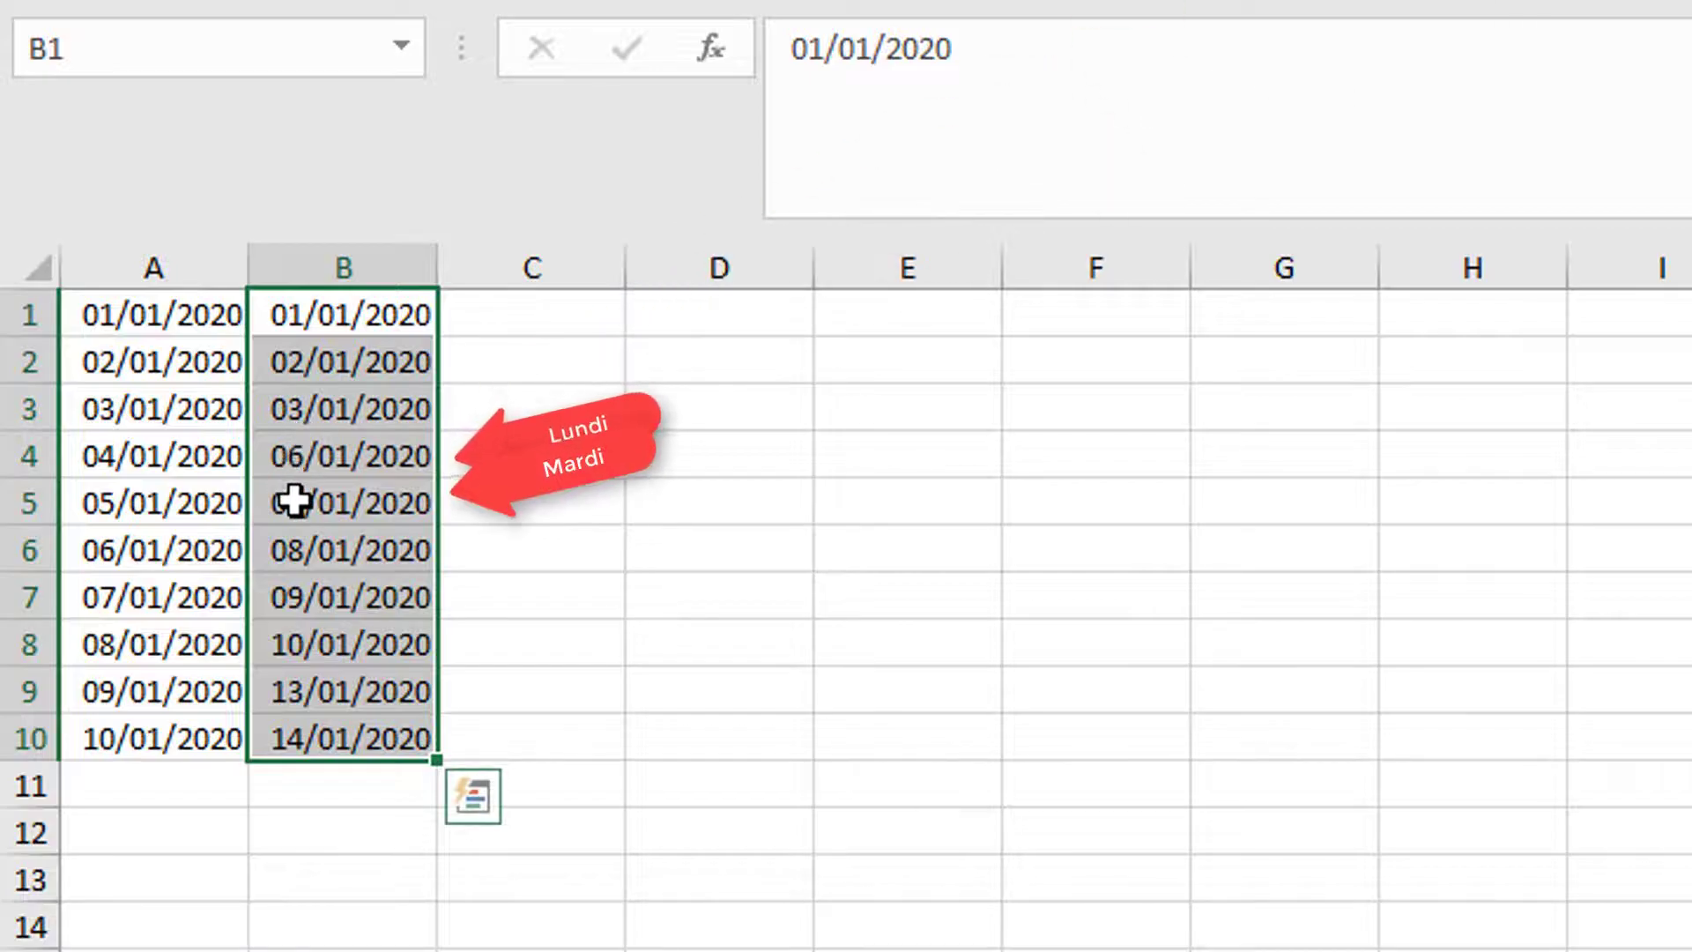
# Enter 1/1/20 in C1 and 3/1/20 in C2, and extend the two-day series down to C10
pyautogui.click(524, 318)
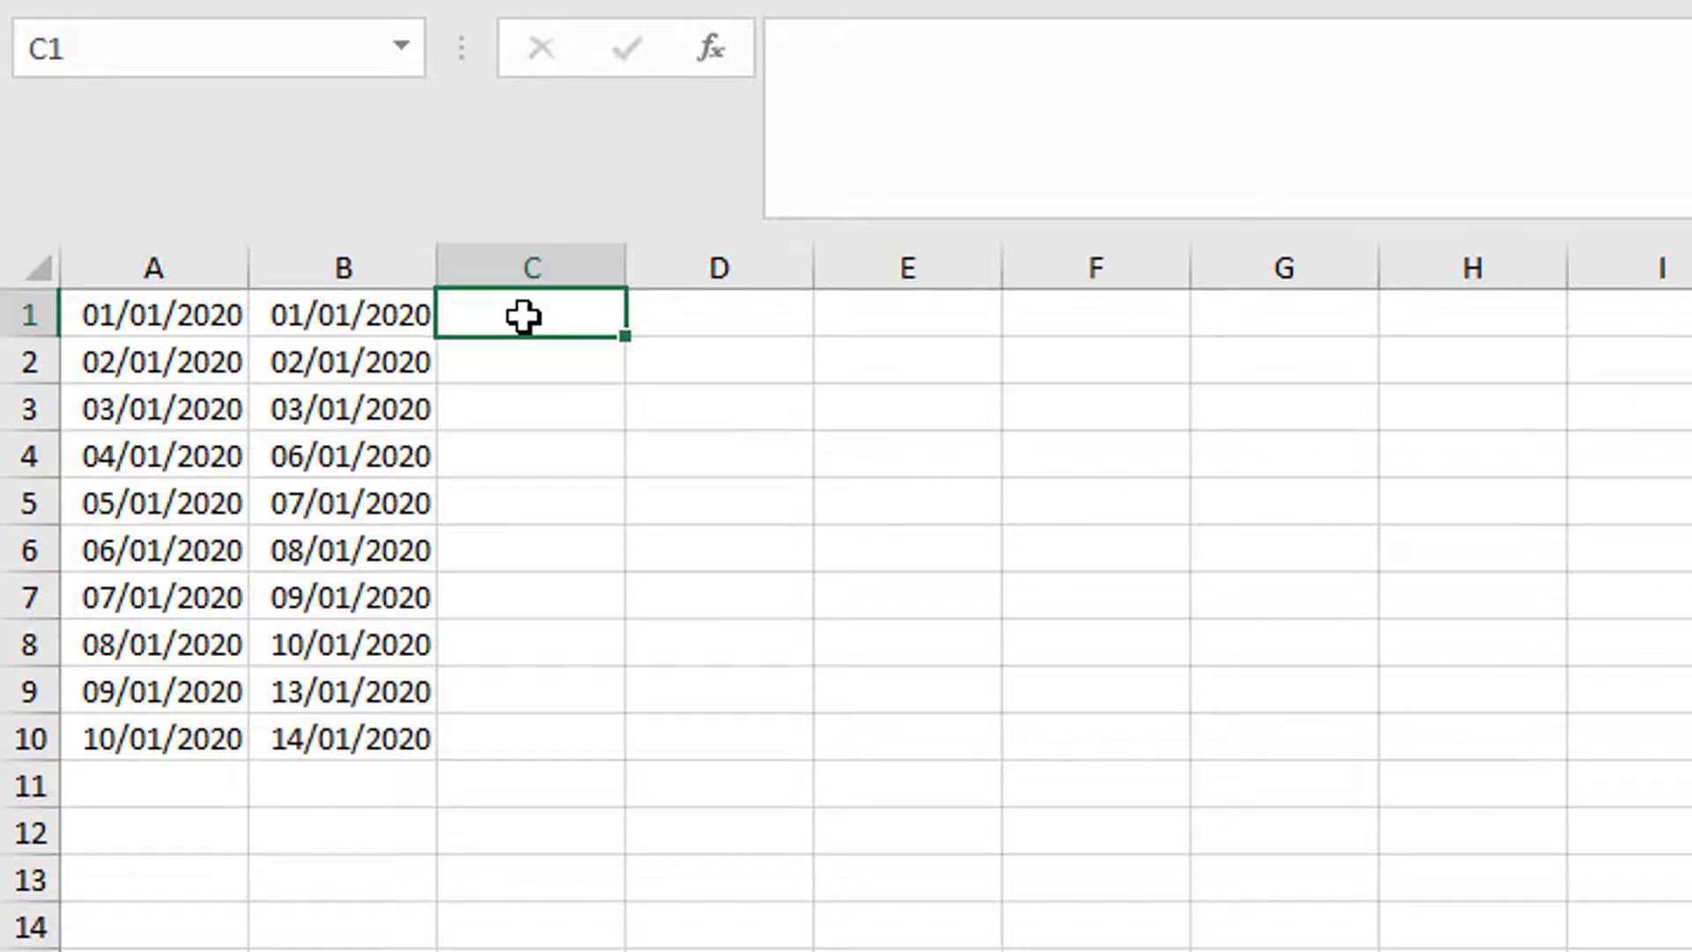
pyautogui.write('1/1/20')
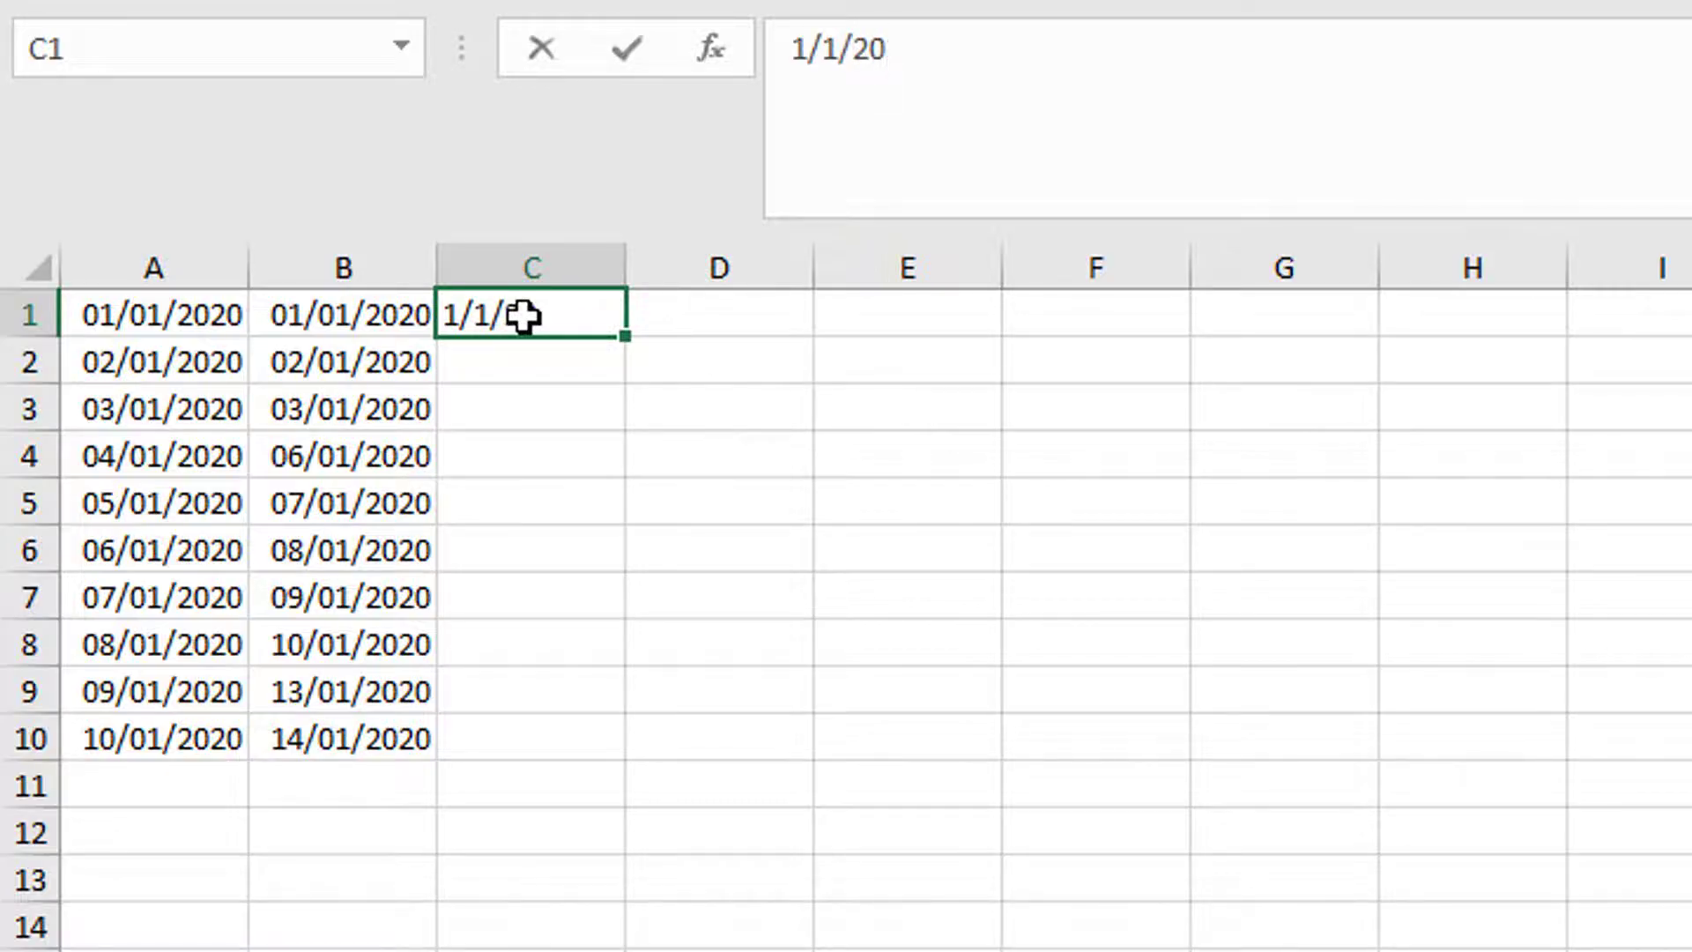
pyautogui.press('Return')
pyautogui.write('3')
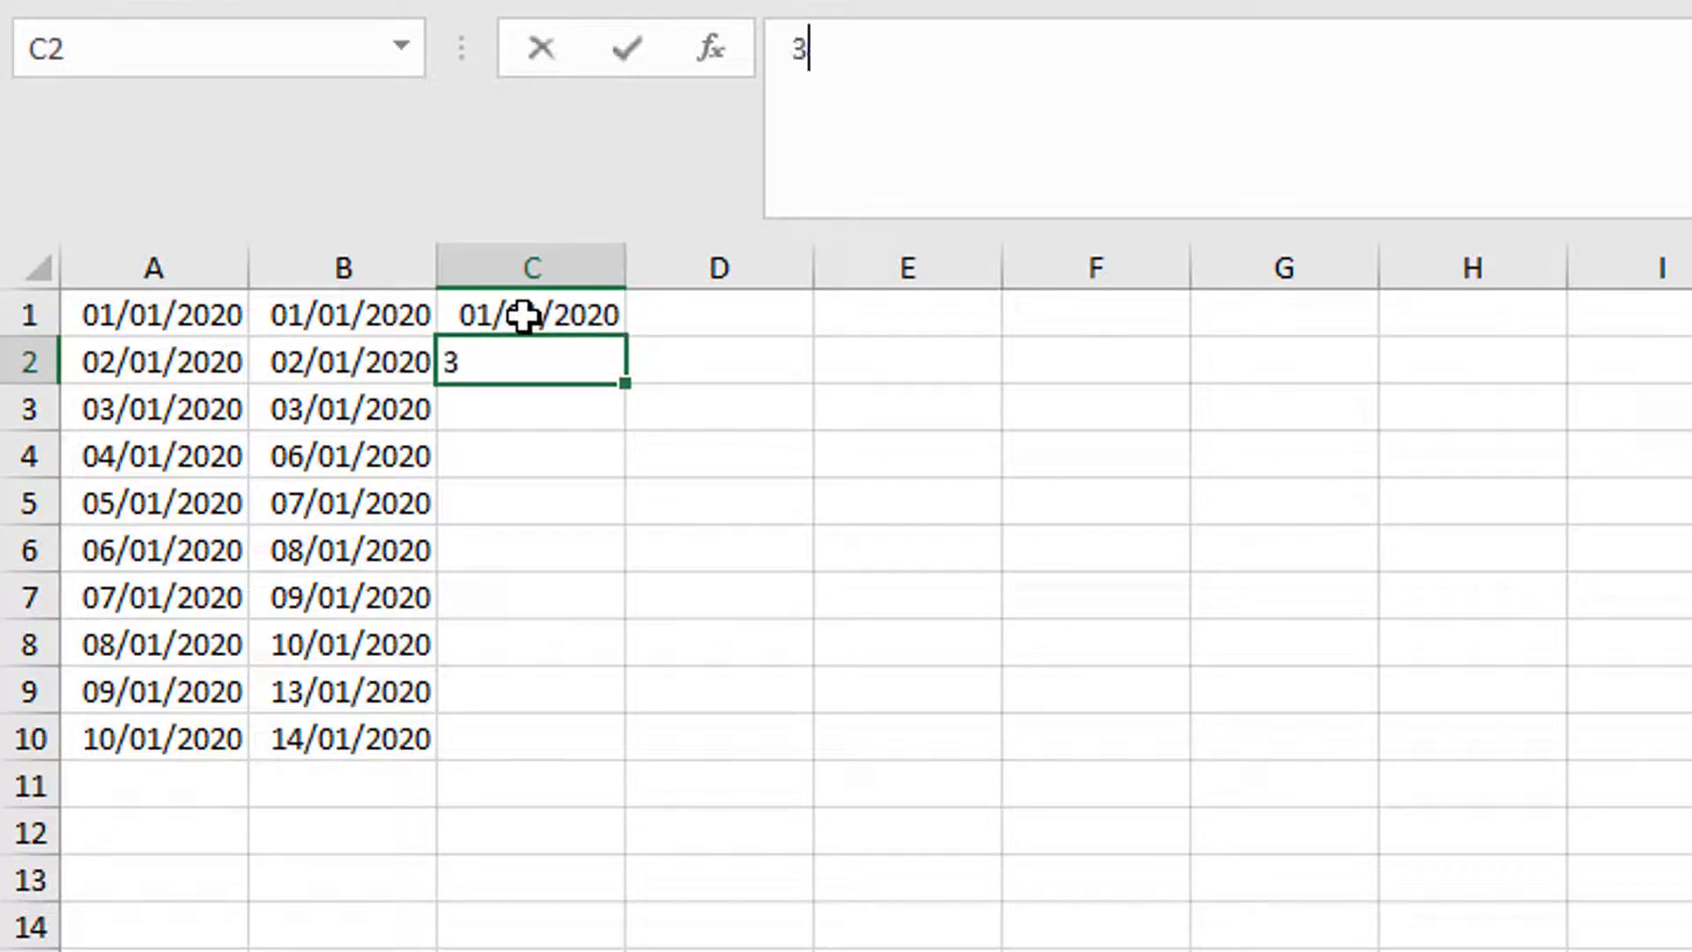
pyautogui.write('/1/20')
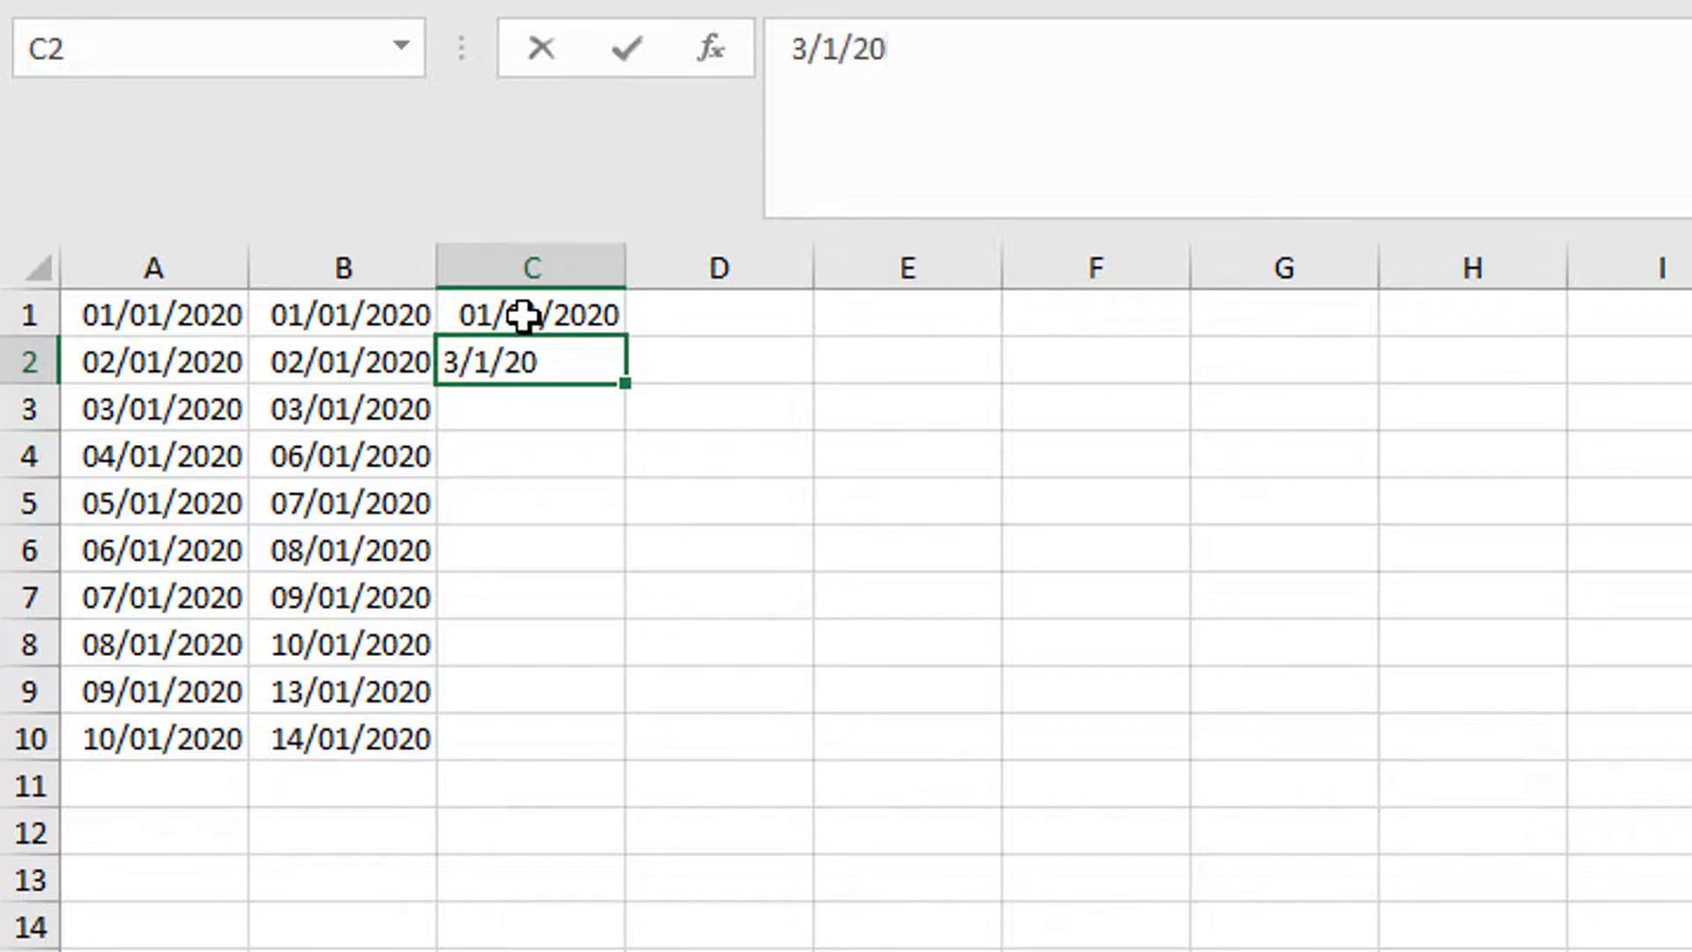
pyautogui.press('Return')
pyautogui.moveTo(523, 316); pyautogui.dragTo(524, 353)
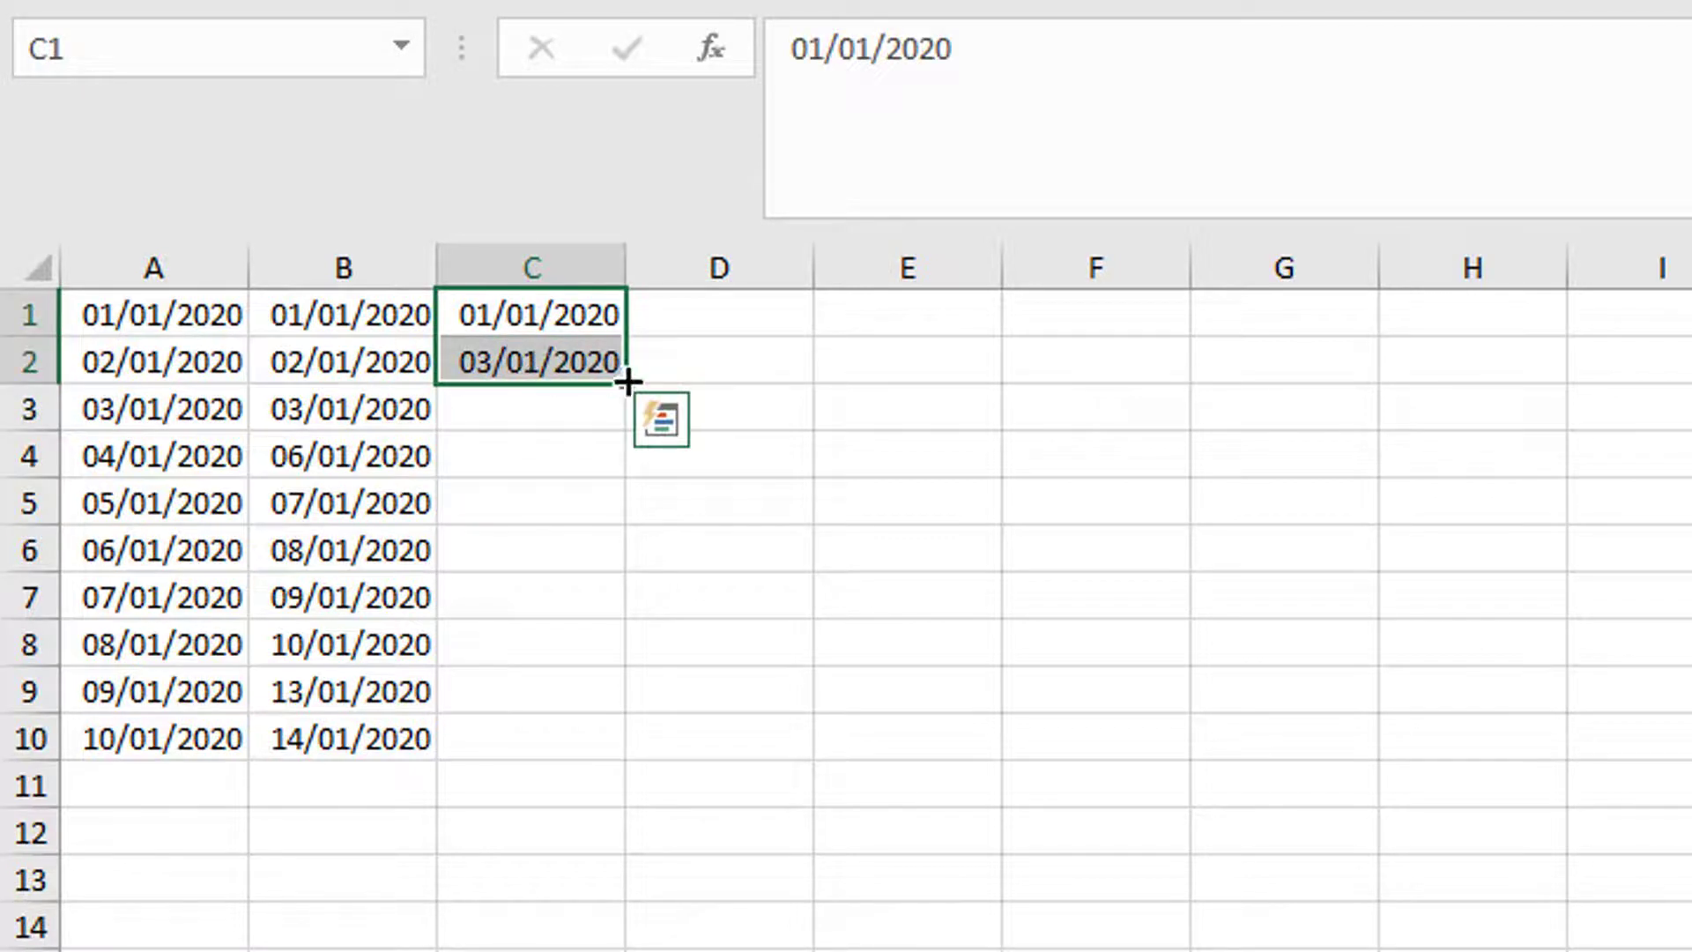
pyautogui.moveTo(627, 381); pyautogui.dragTo(597, 755)
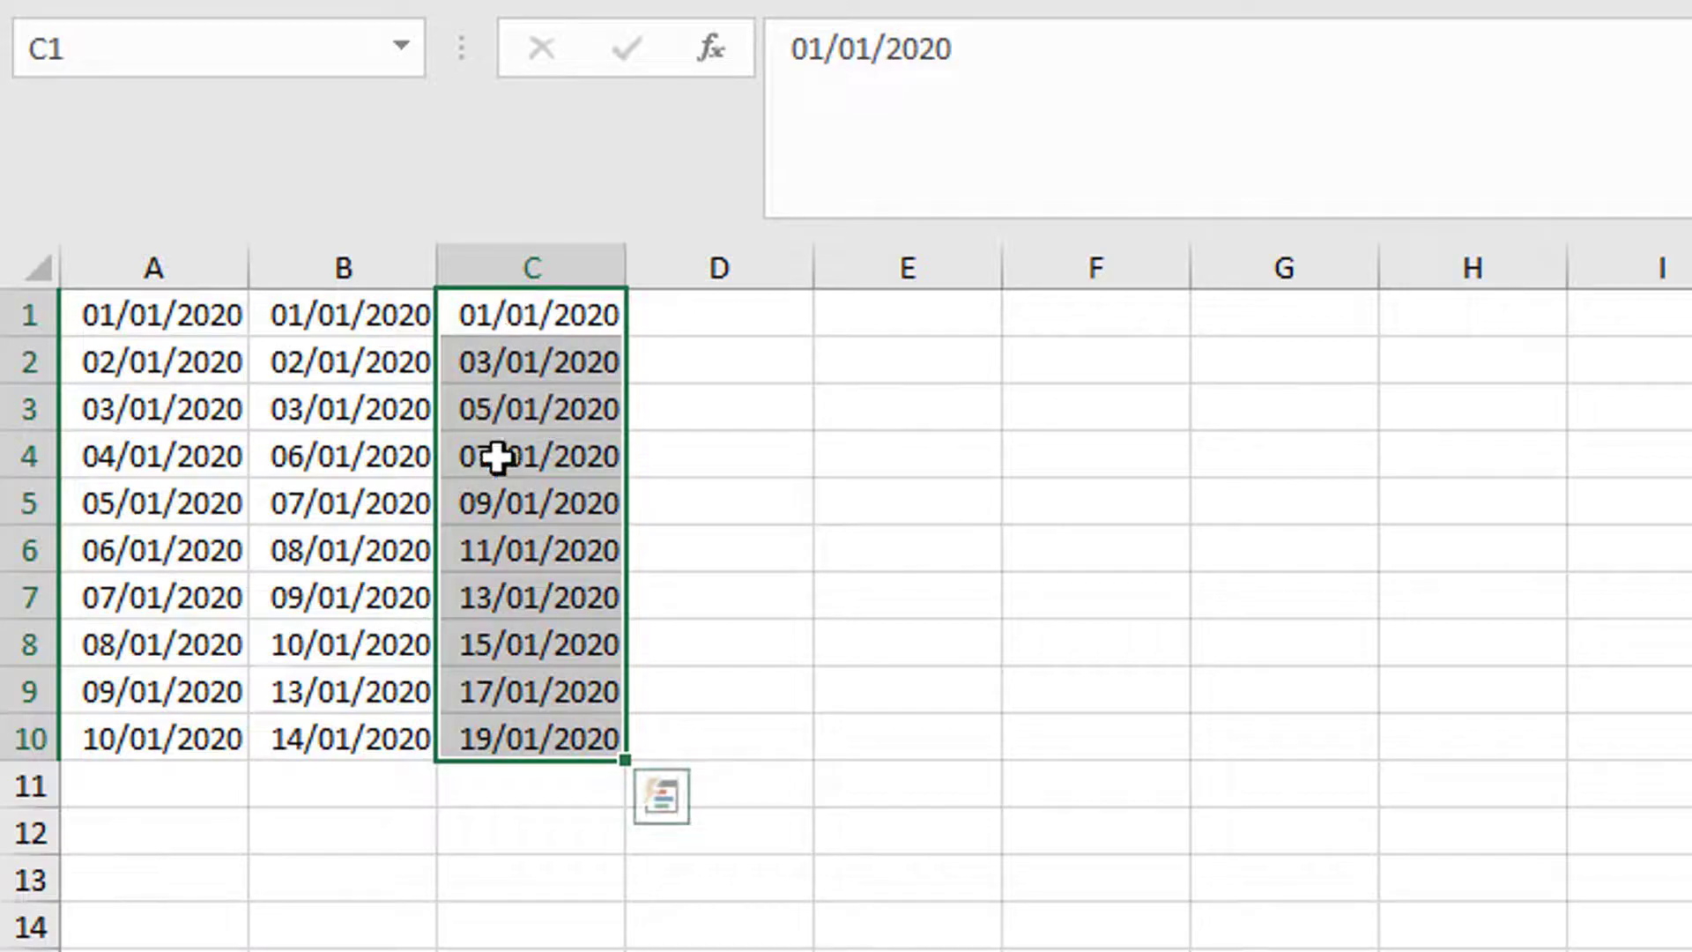
# Enter the time 12:00 in D1 and autofill it down to D10 as an hourly series
pyautogui.click(719, 315)
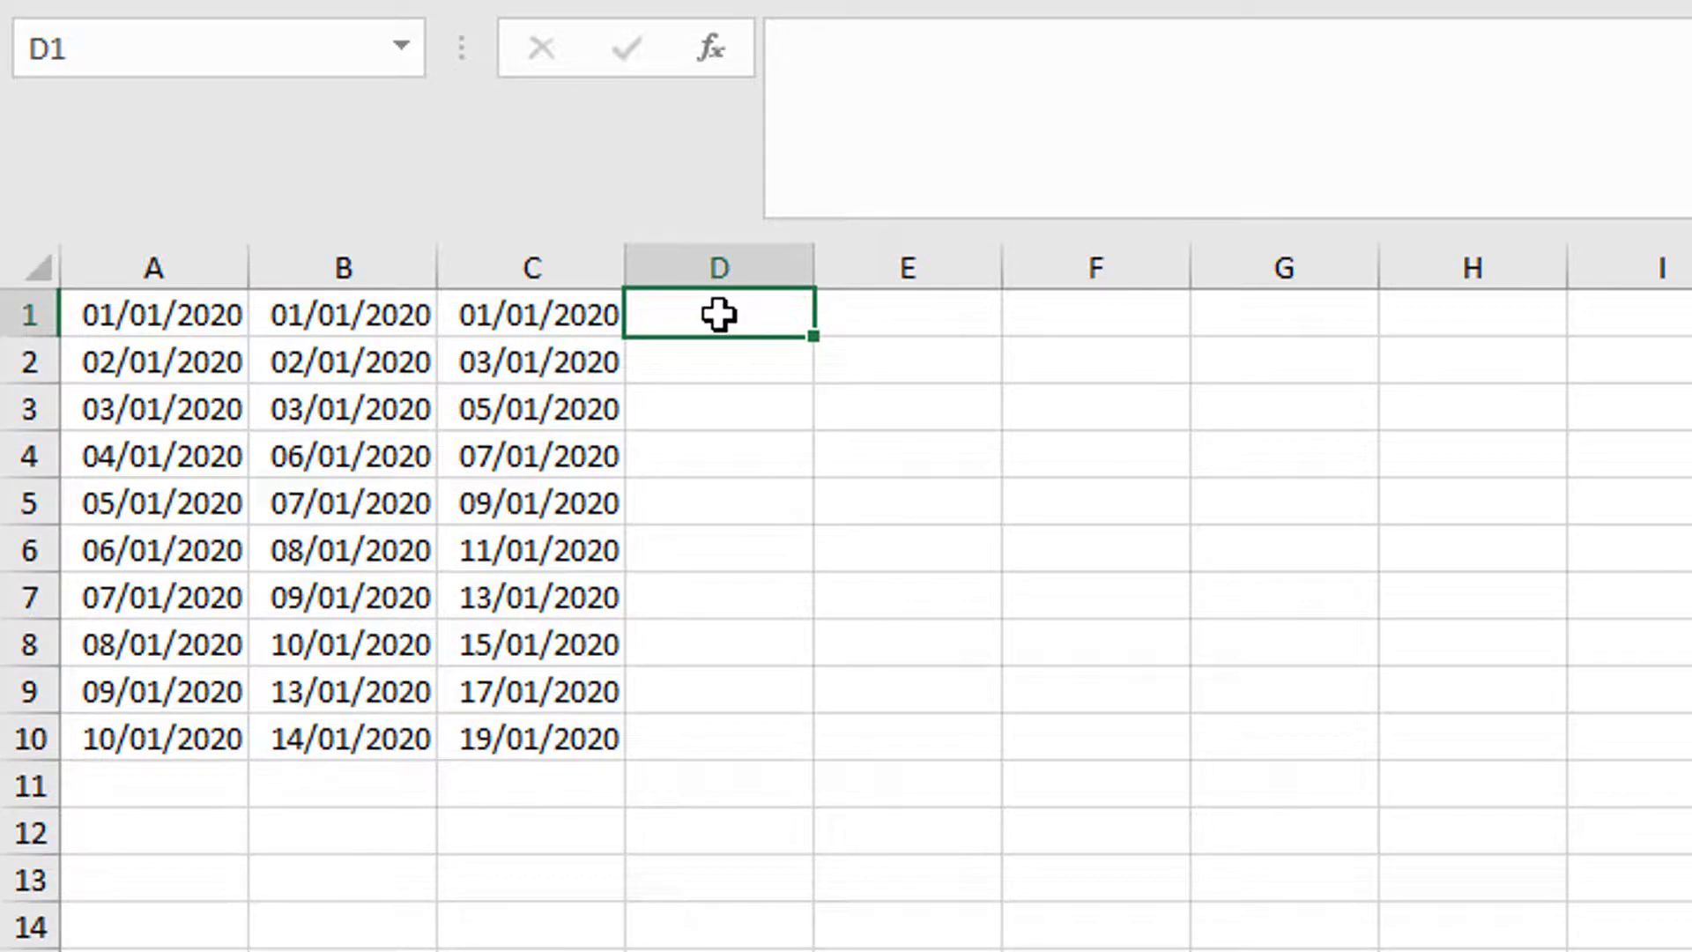
pyautogui.write('12:00')
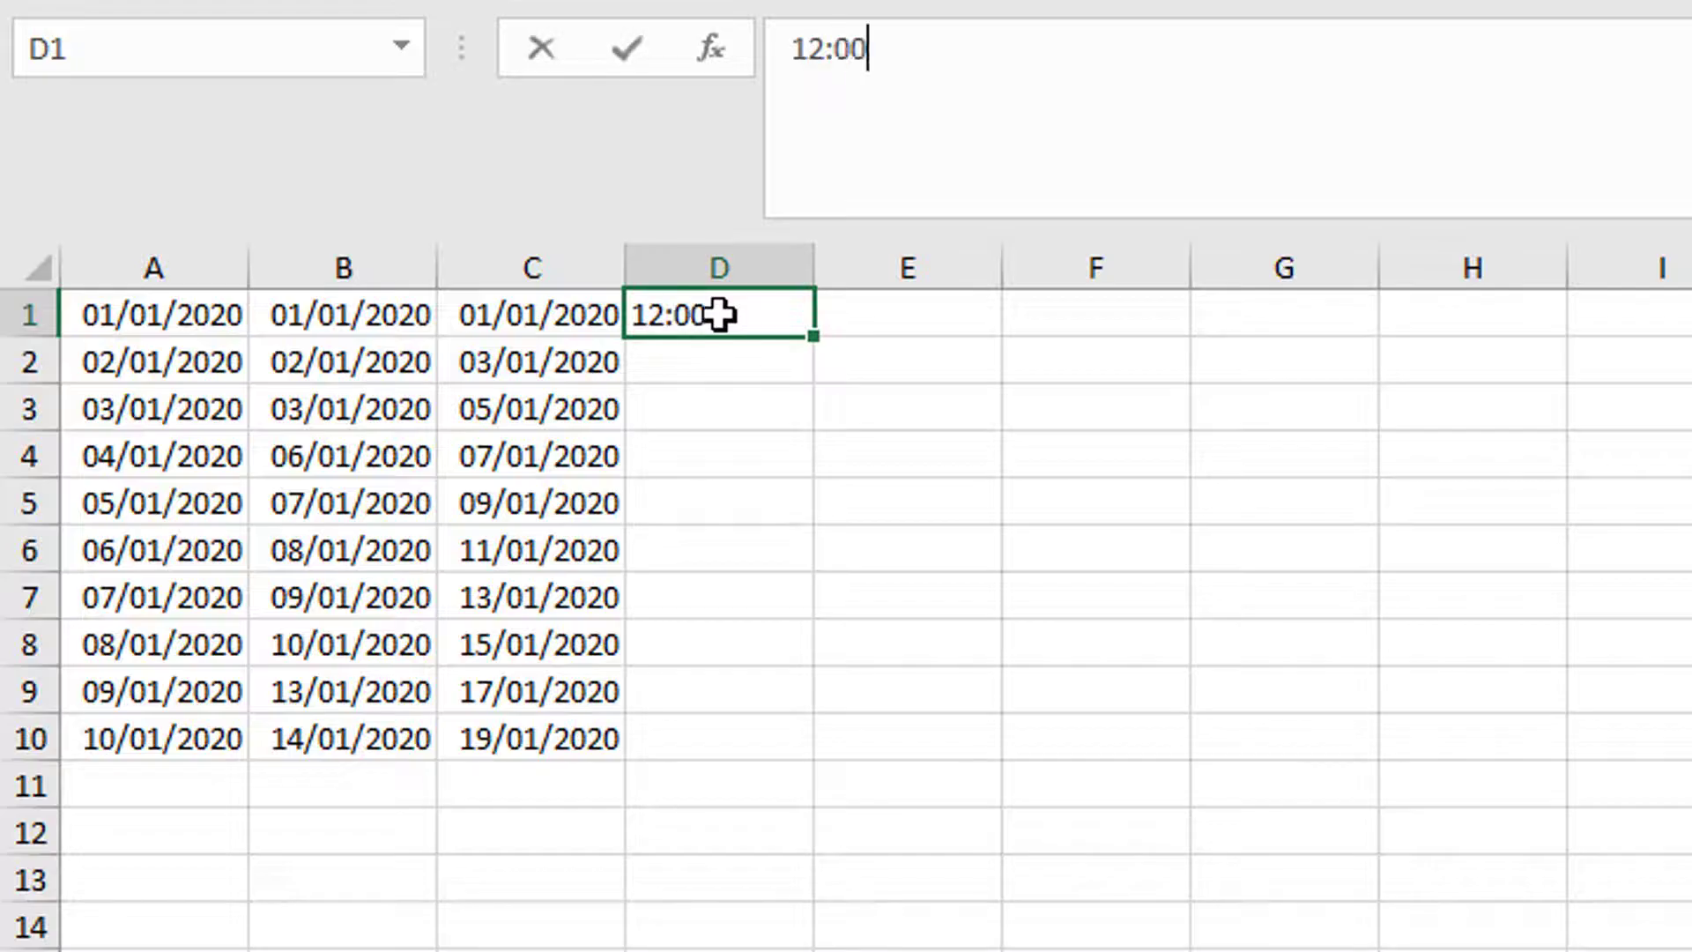
pyautogui.press('Return')
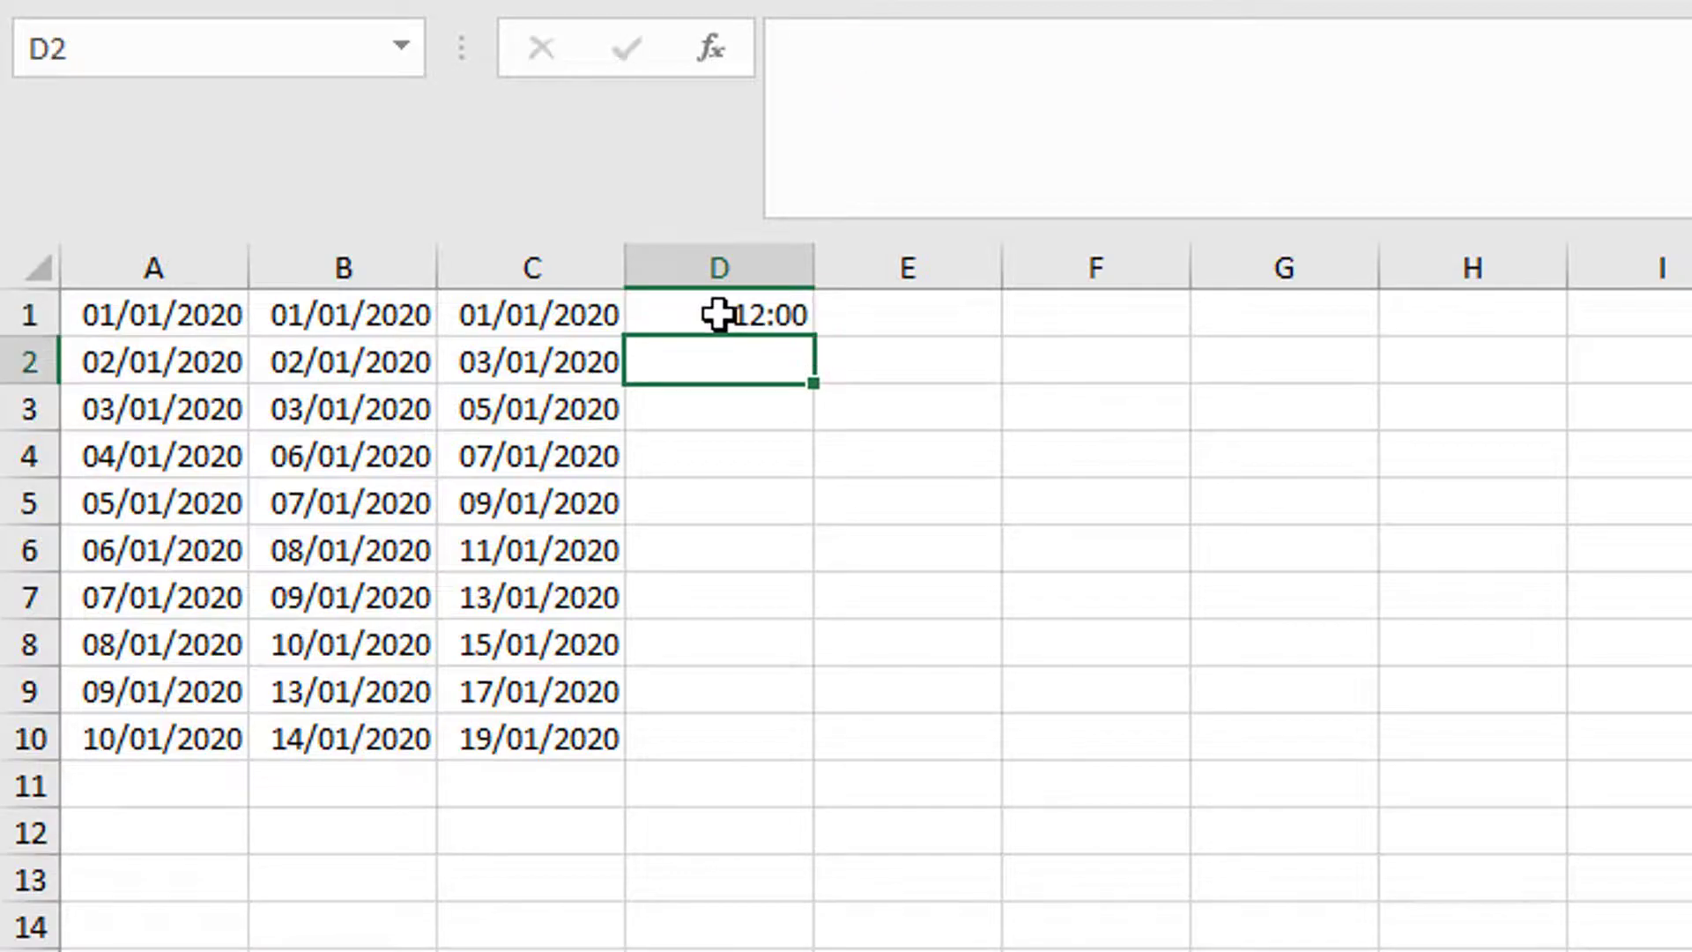
pyautogui.click(771, 309)
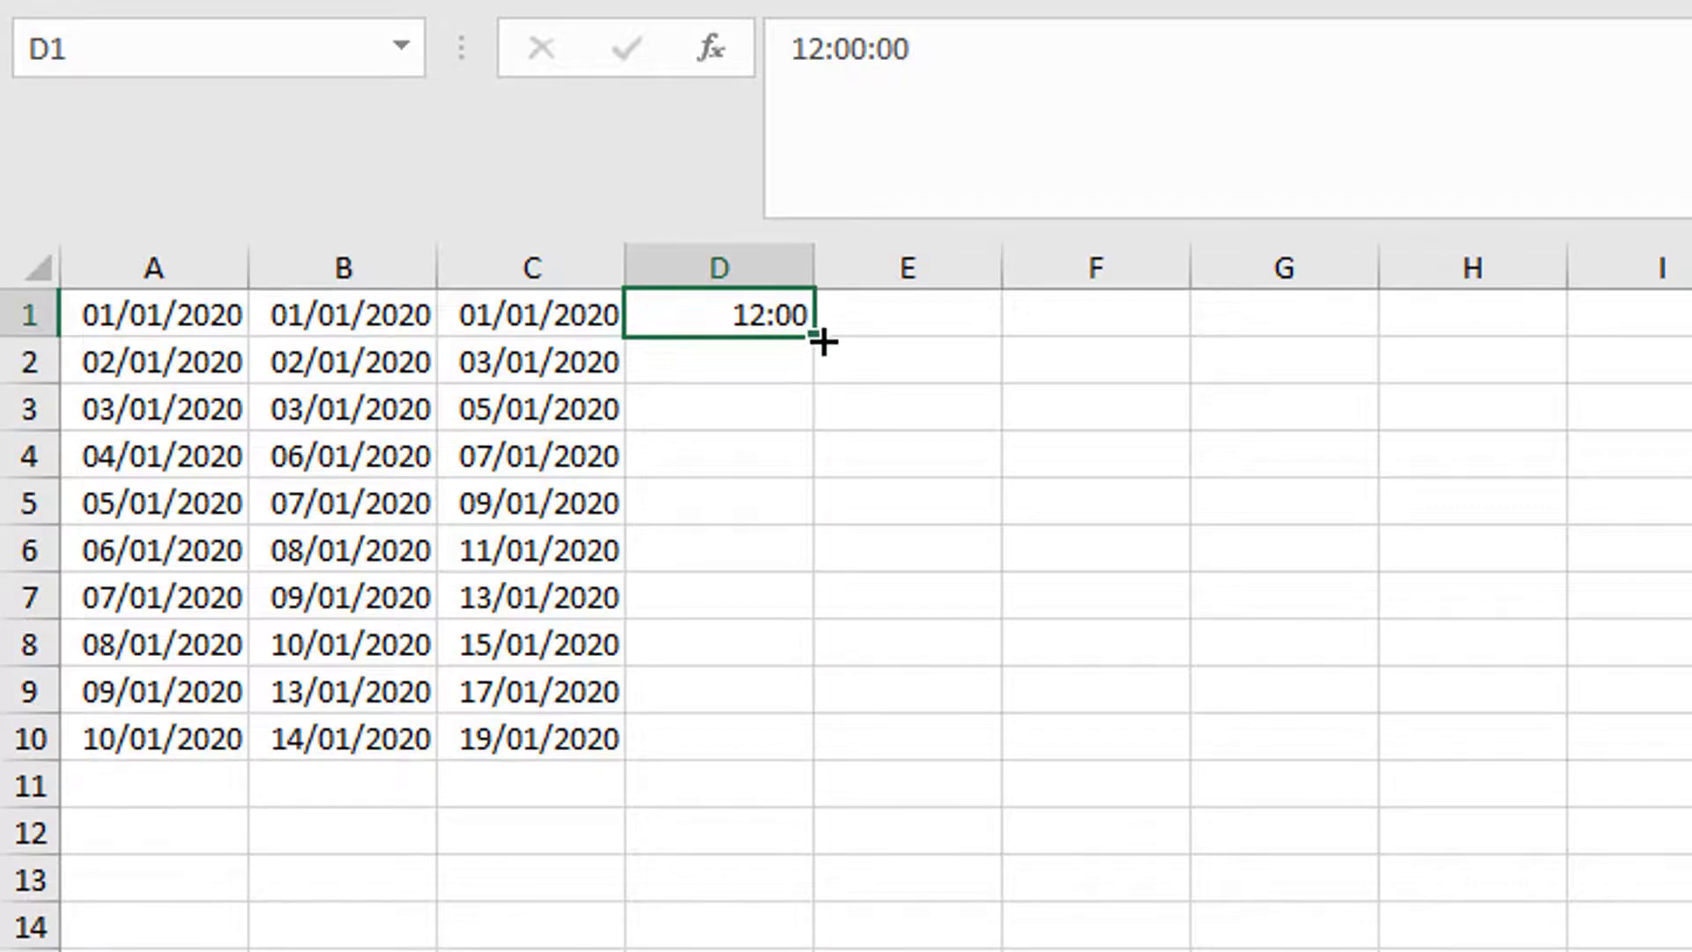
pyautogui.moveTo(823, 342); pyautogui.dragTo(800, 747)
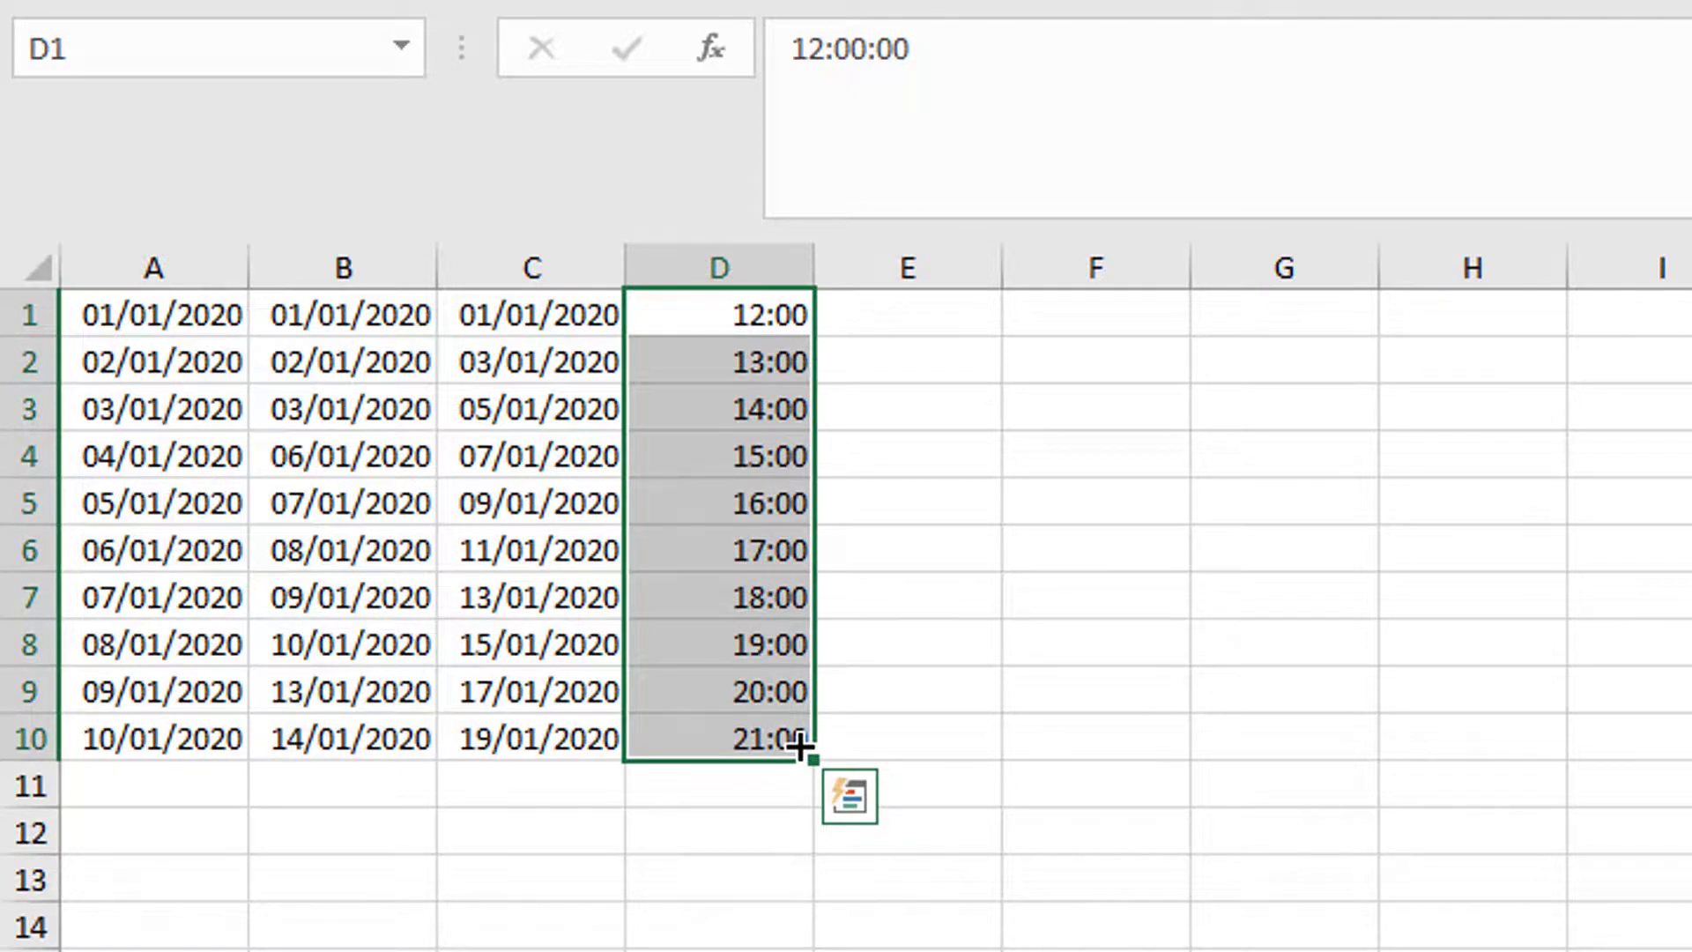
# Enter 12:00 in E1 and 12:15 in E2, and extend the 15-minute series down to E10
pyautogui.click(902, 321)
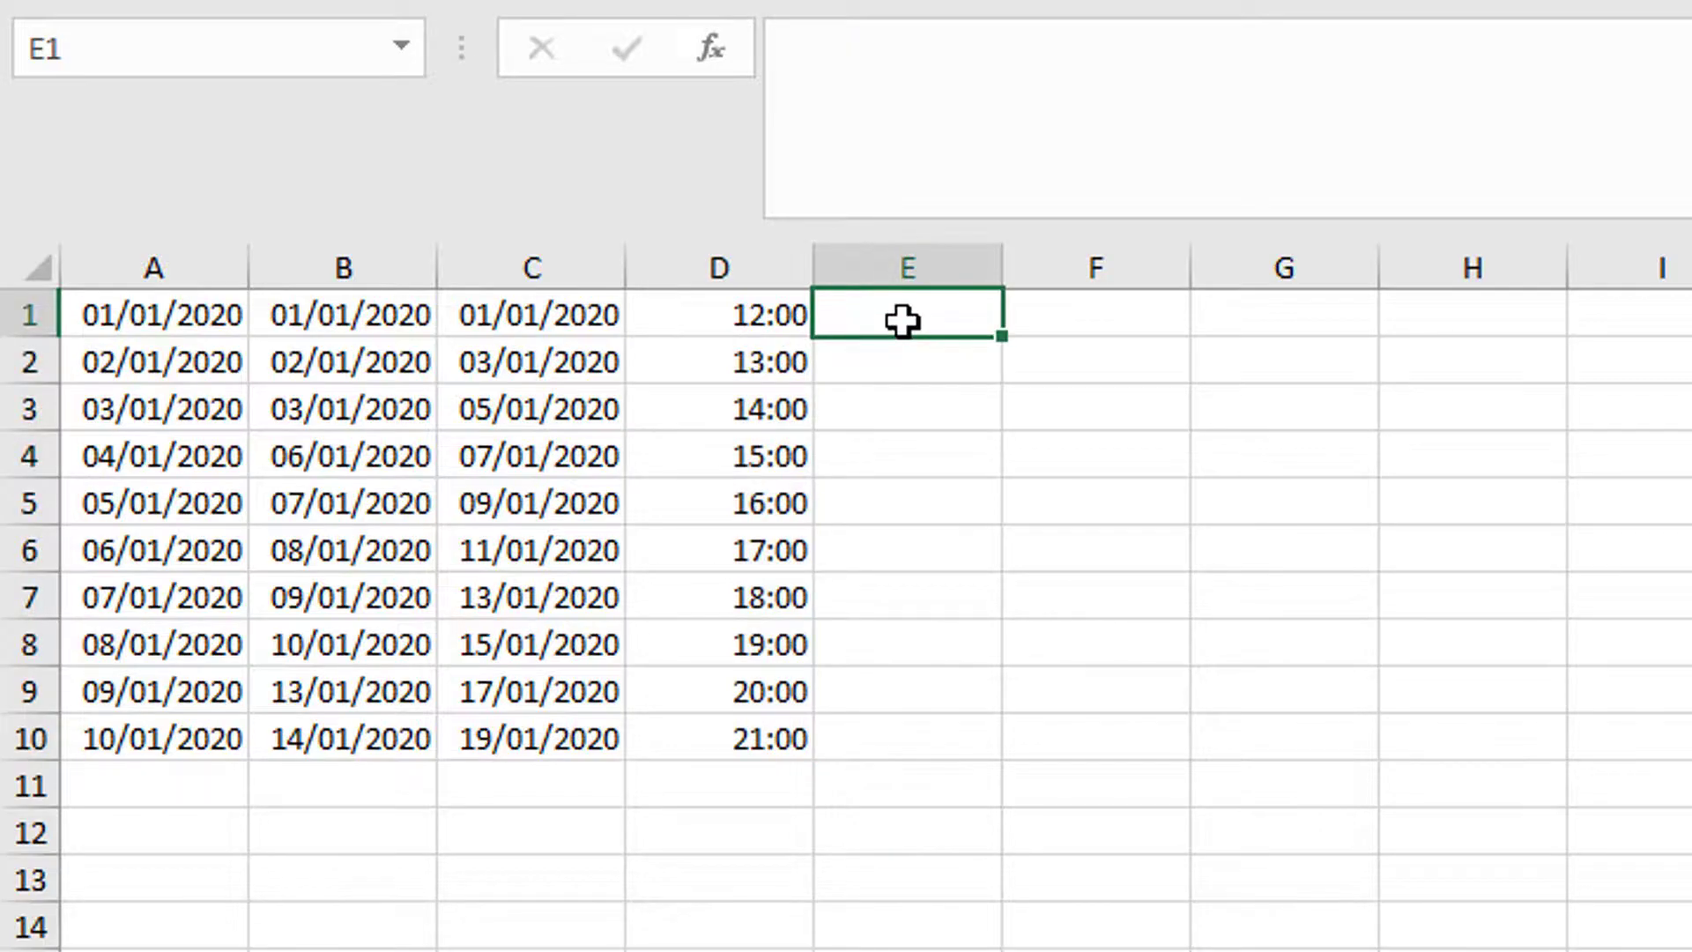
pyautogui.write('12:00')
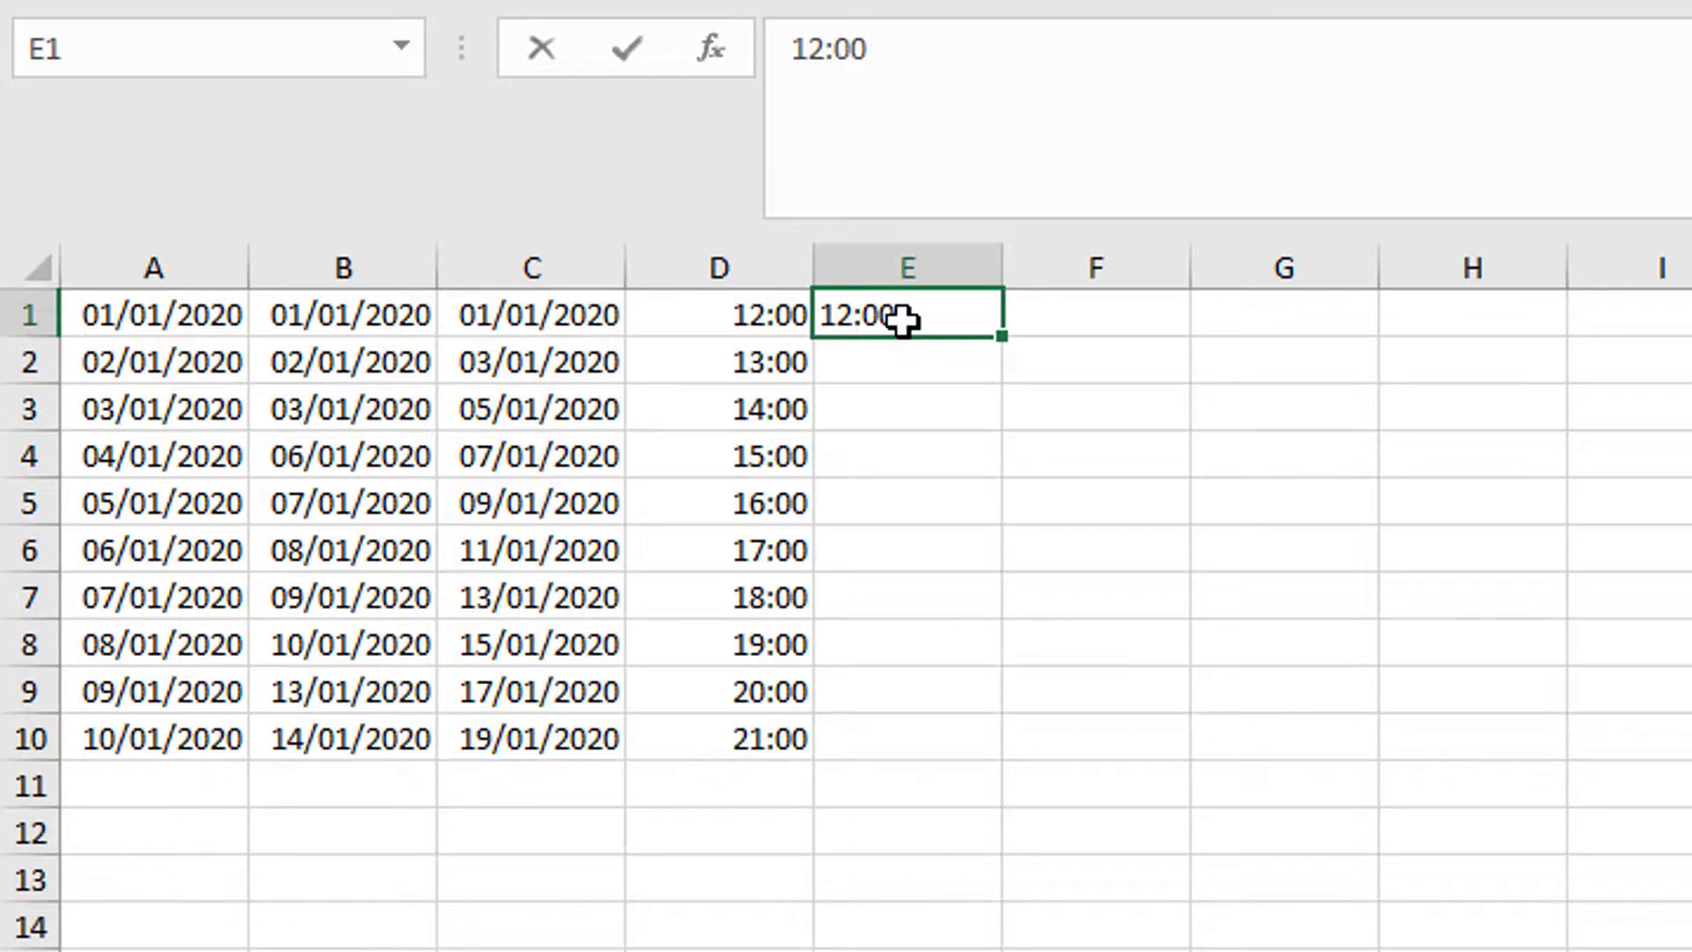
pyautogui.press('Return')
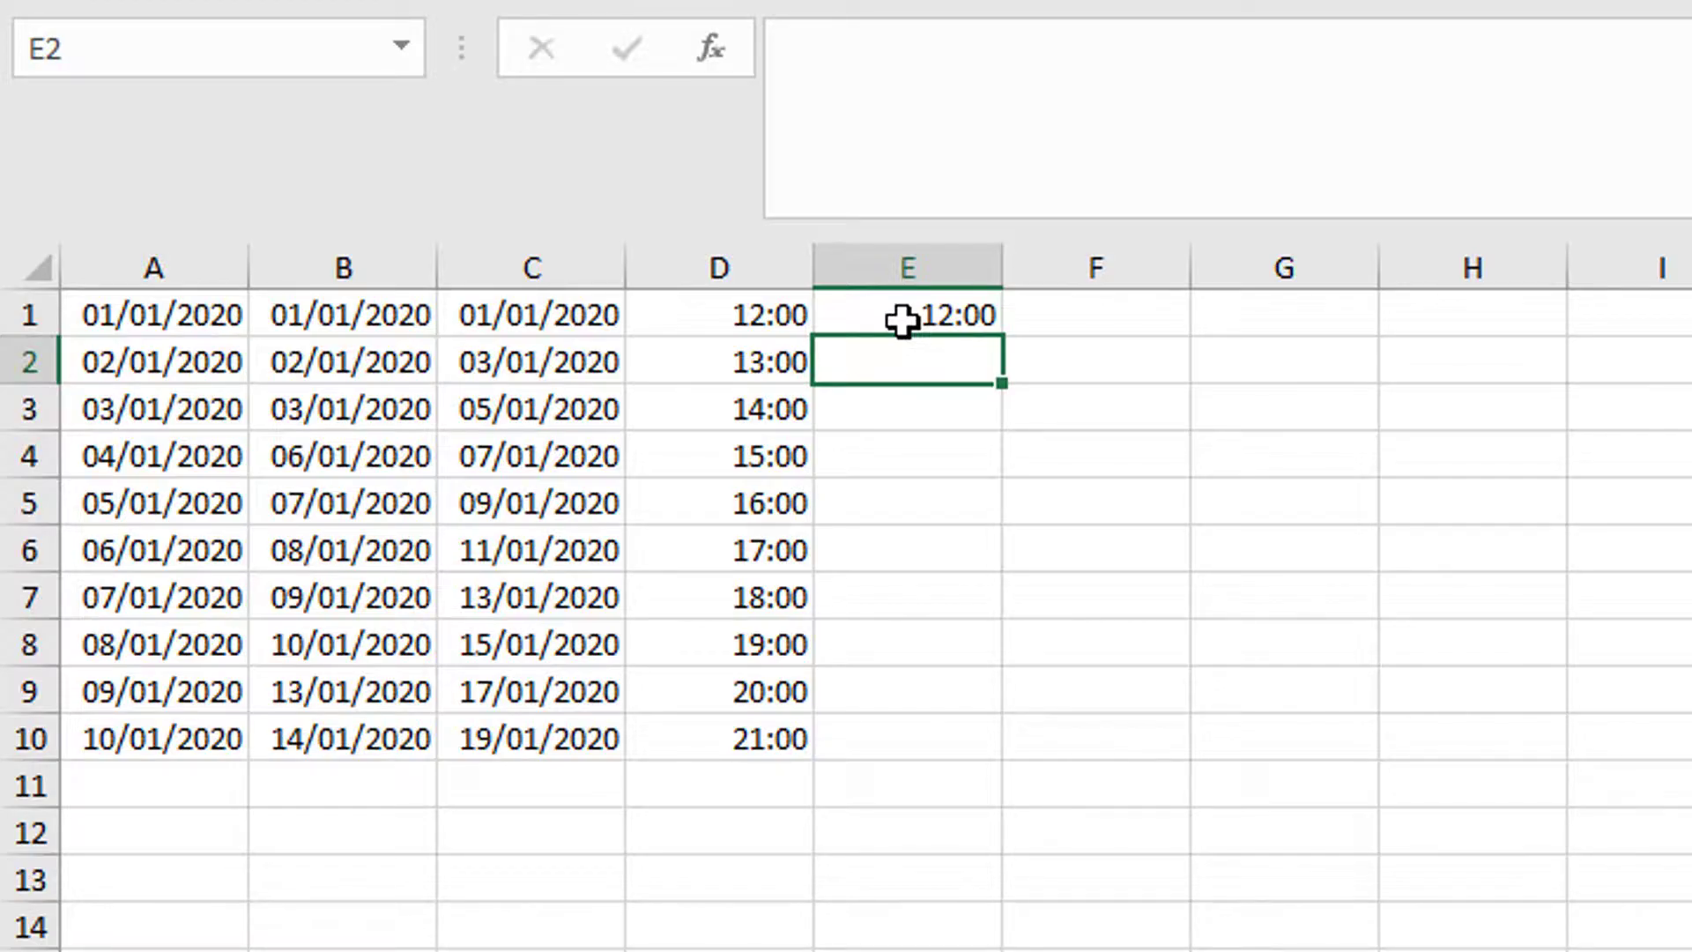
pyautogui.write('12')
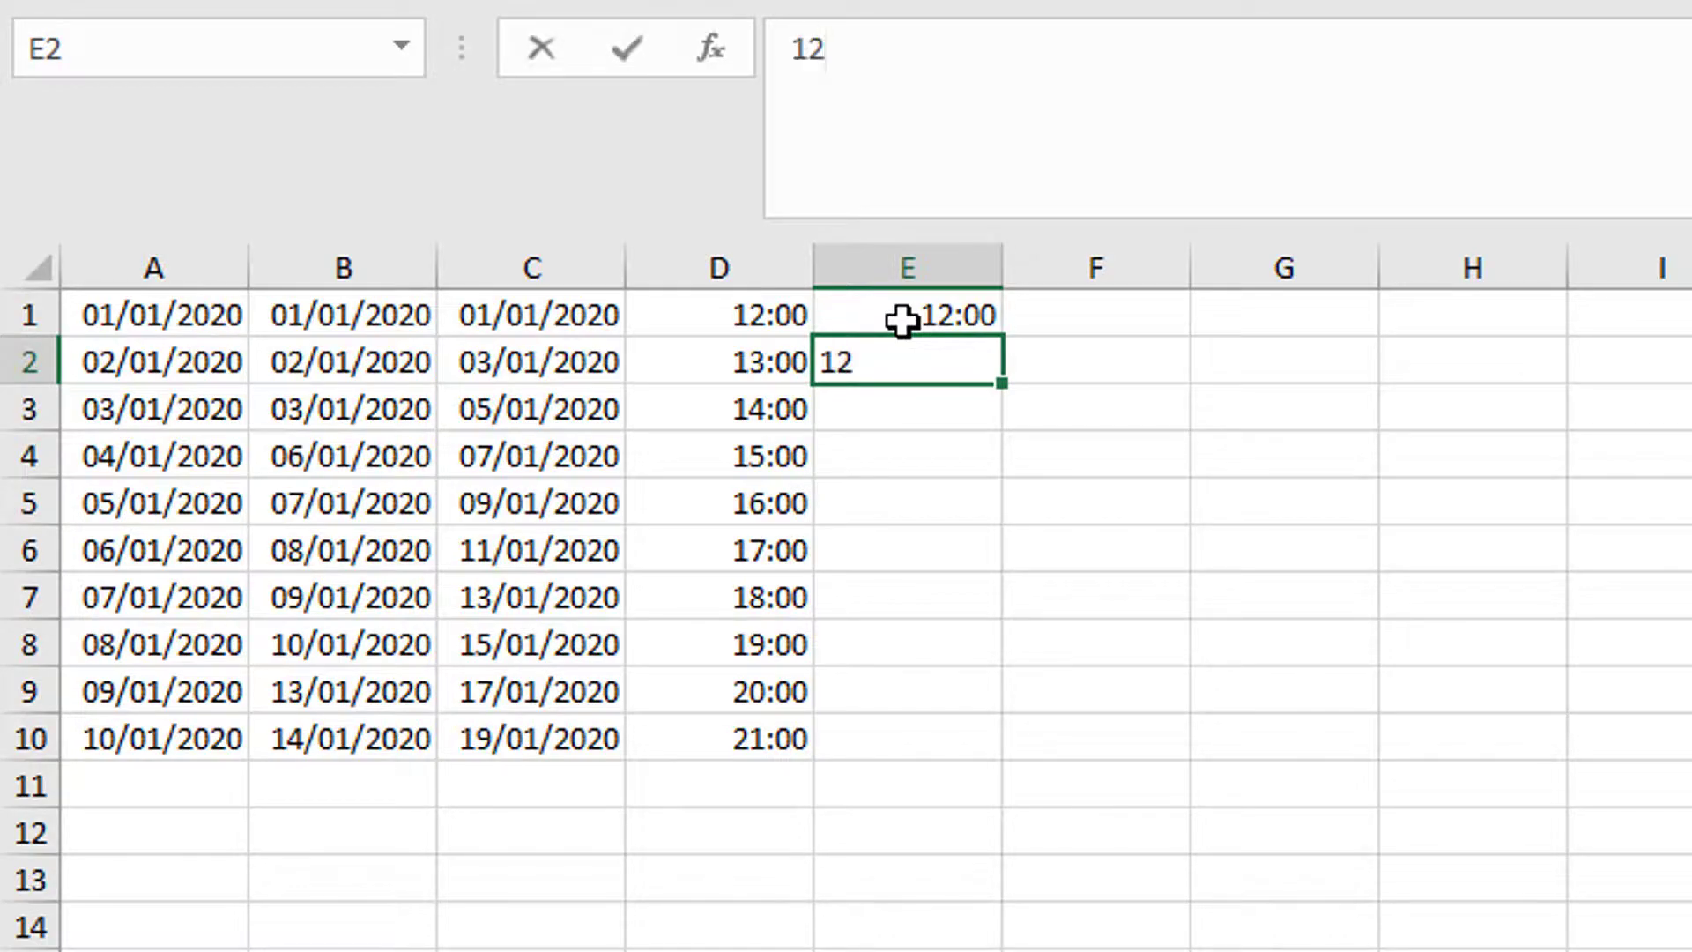
pyautogui.write(':15')
pyautogui.press('Return')
pyautogui.moveTo(960, 317); pyautogui.dragTo(975, 752)
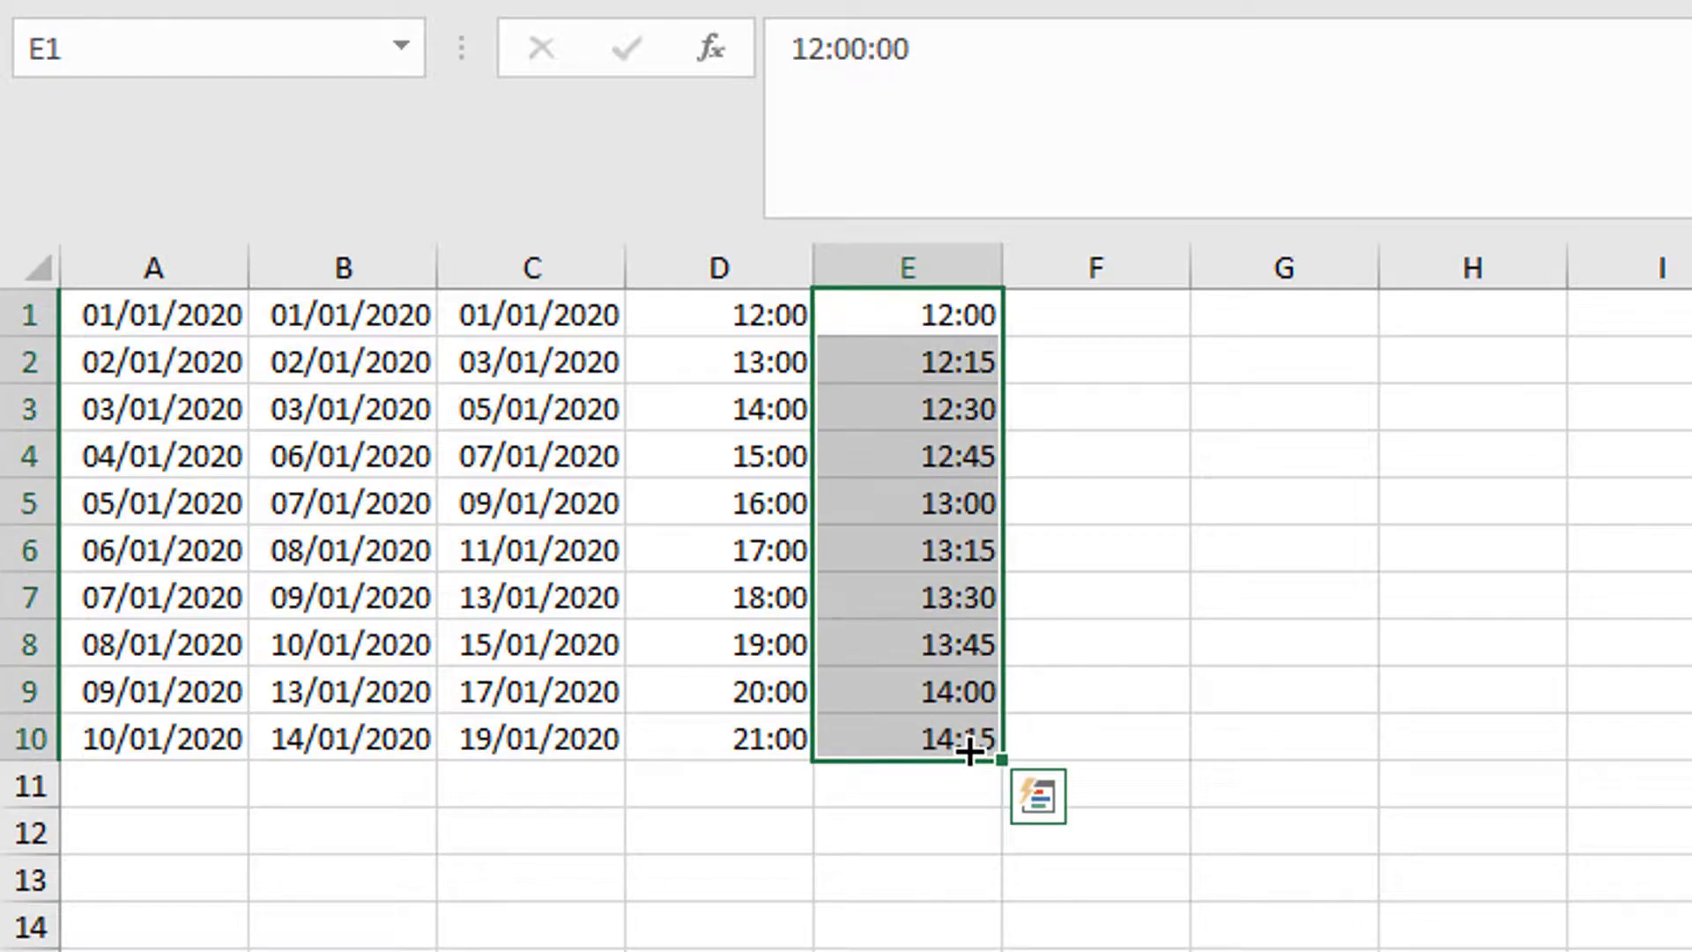